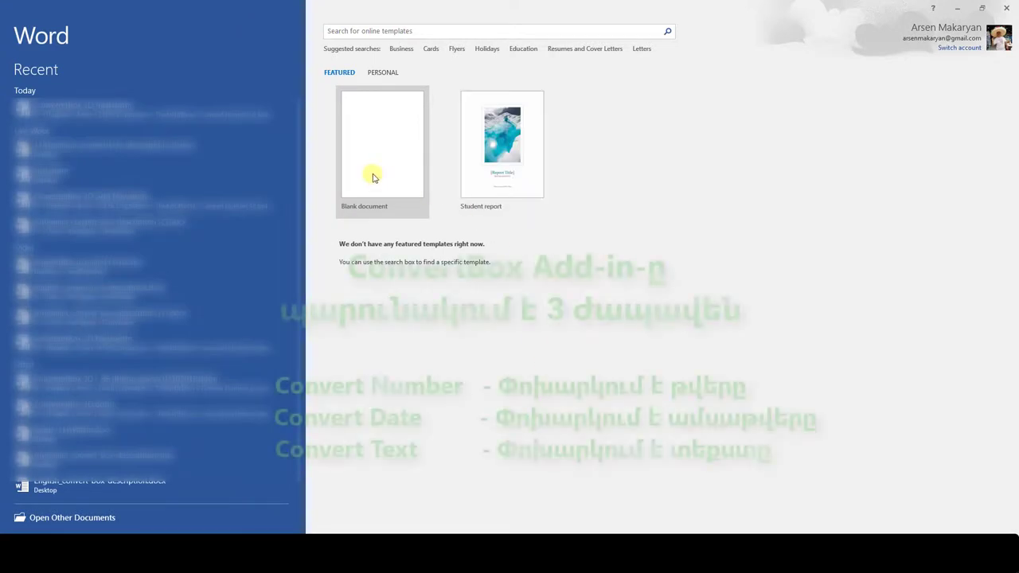
- Create a blank document and look over the ConvertBox Convert Number, Convert Date and Convert Text tabs
left_click(368, 177)
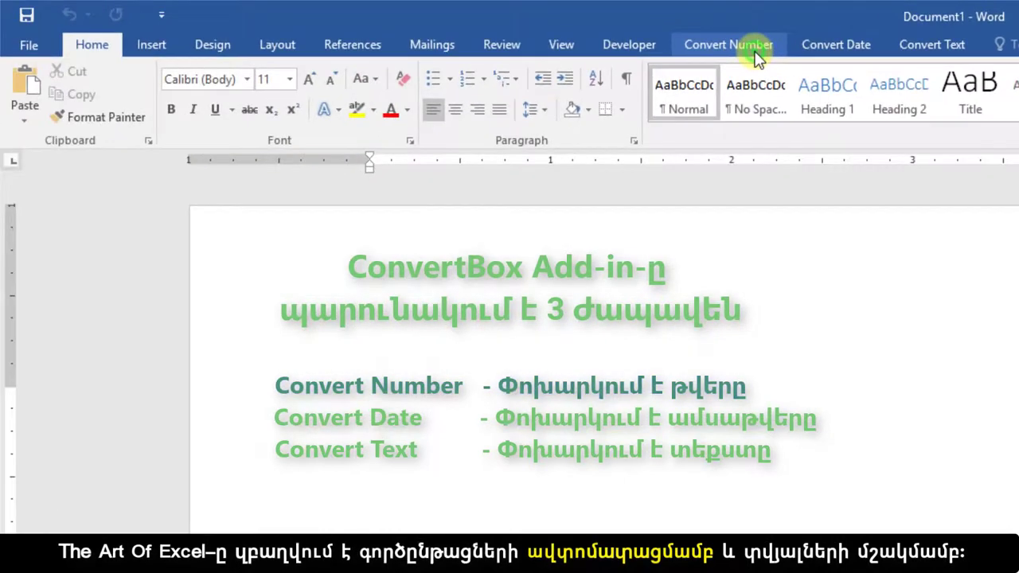
left_click(756, 60)
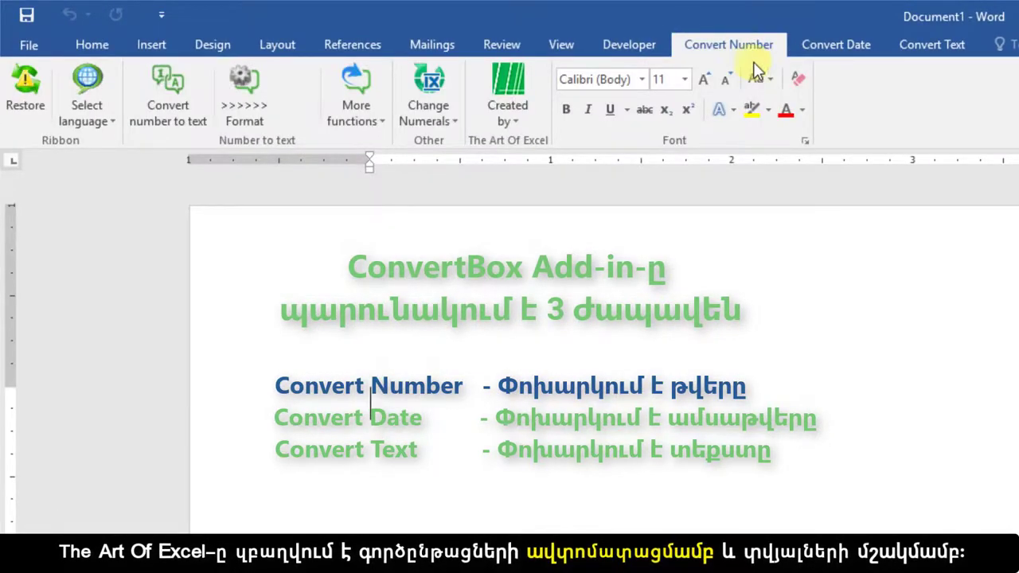
left_click(843, 50)
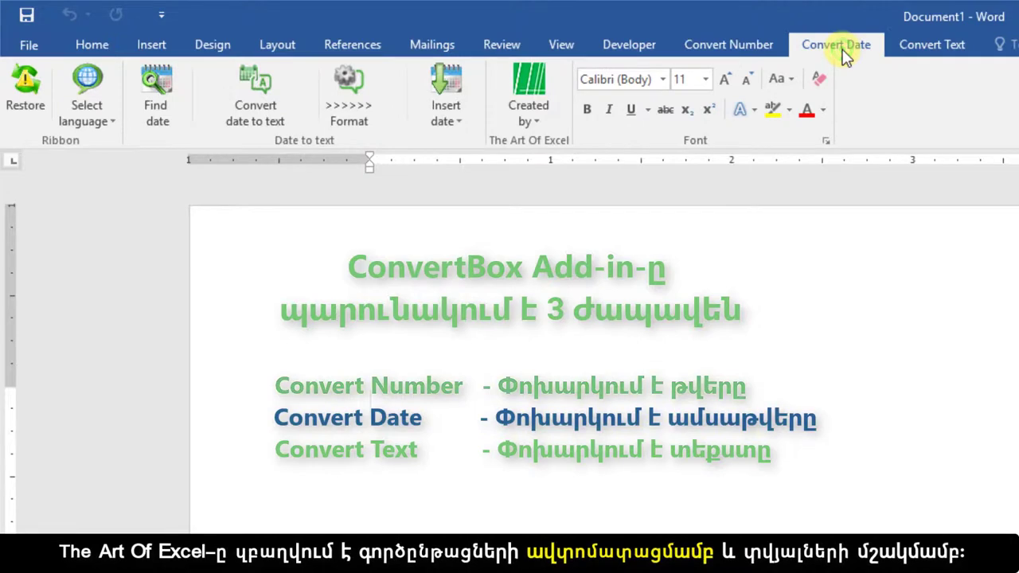
left_click(924, 49)
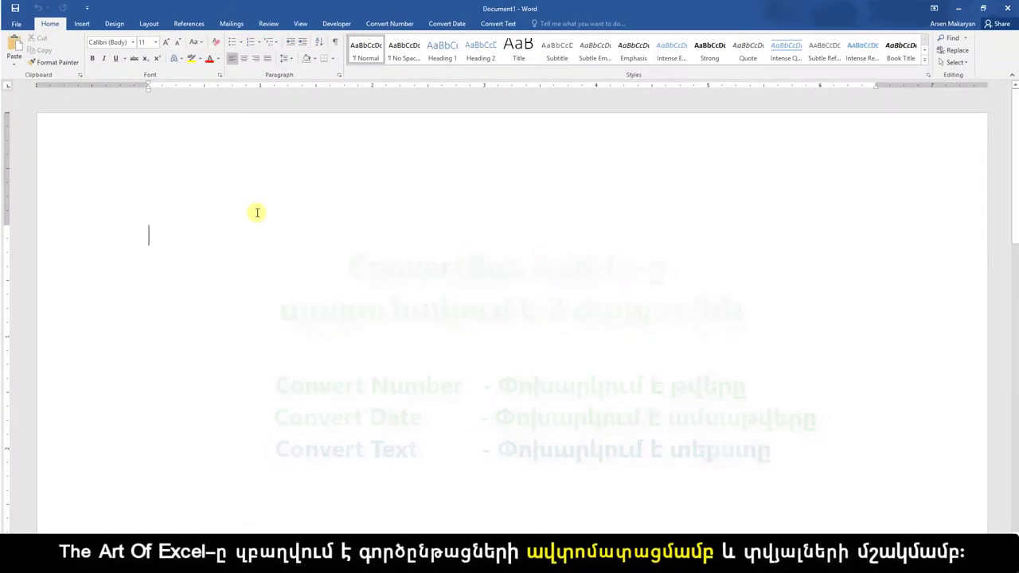
- Type the line 'Welcome to Armenia' and select it
type("Welcome to Armenia")
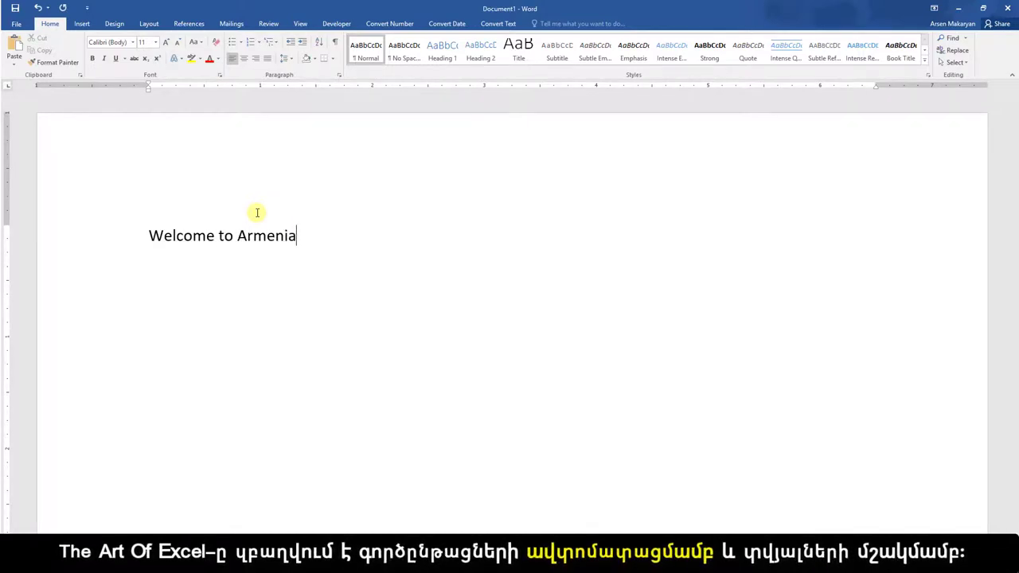
left_click(84, 232)
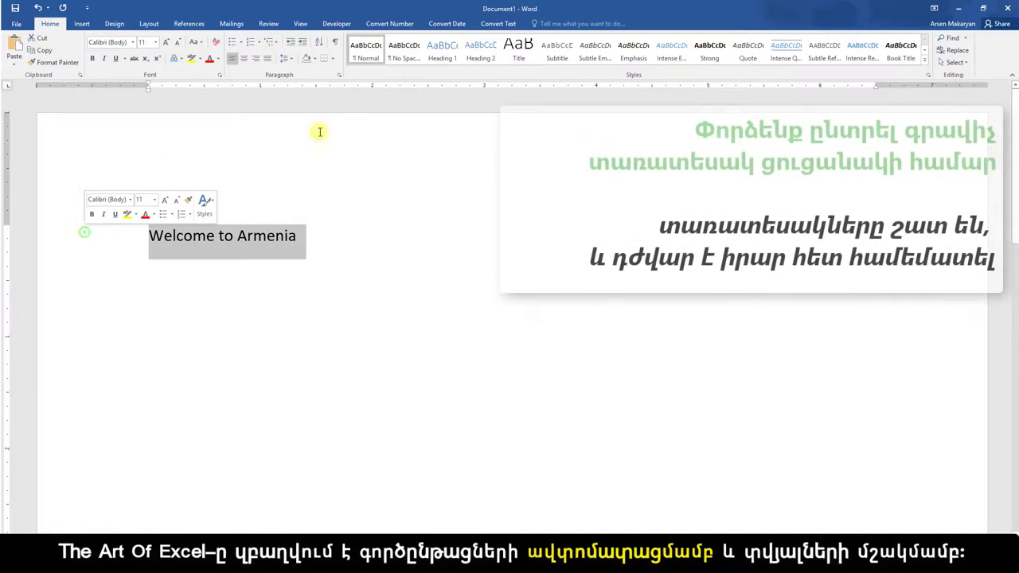
left_click(136, 42)
left_click(136, 42)
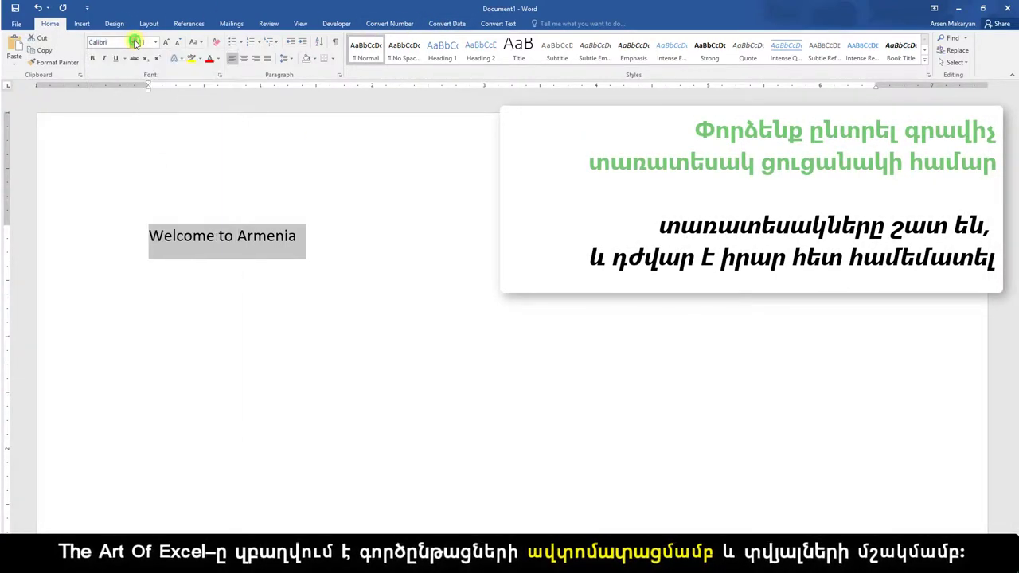
- Preview the line in Arial Armenian, Agg_Thin and other Armenian fonts, keeping Calibri
left_click(497, 24)
left_click(439, 45)
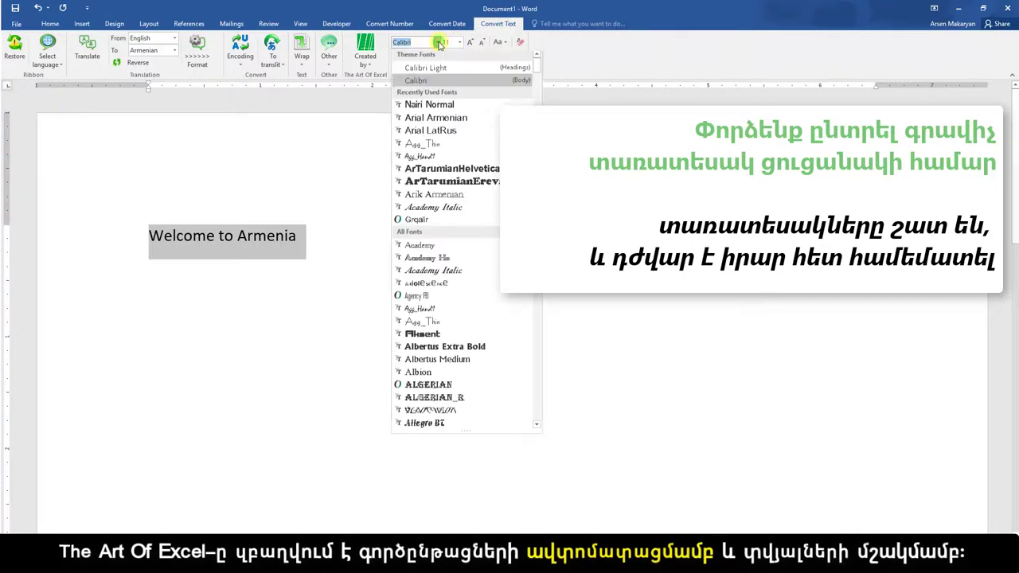
key("Down")
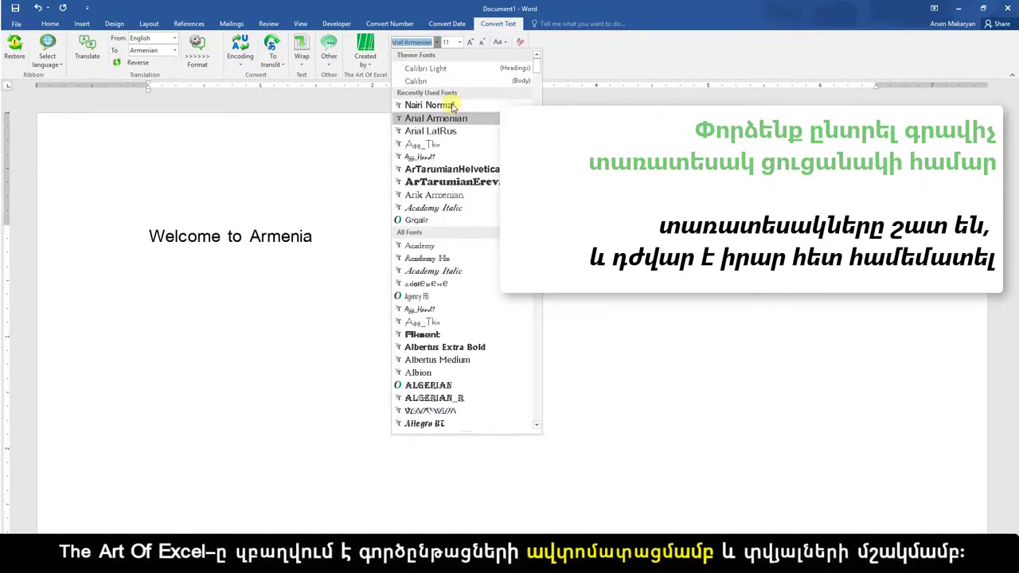
key("Down")
key("Down")
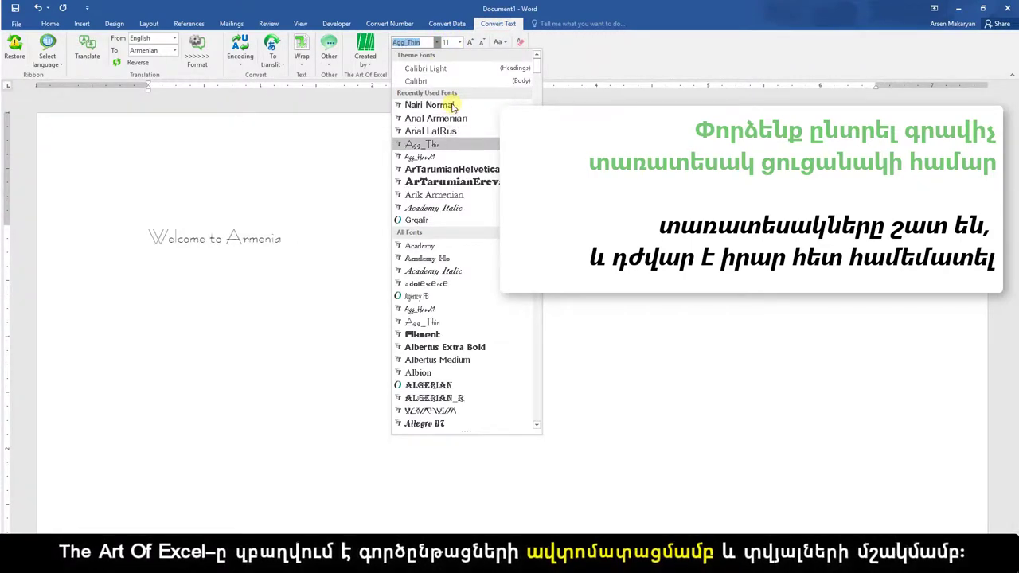
key("Down")
key("Down")
key("Down")
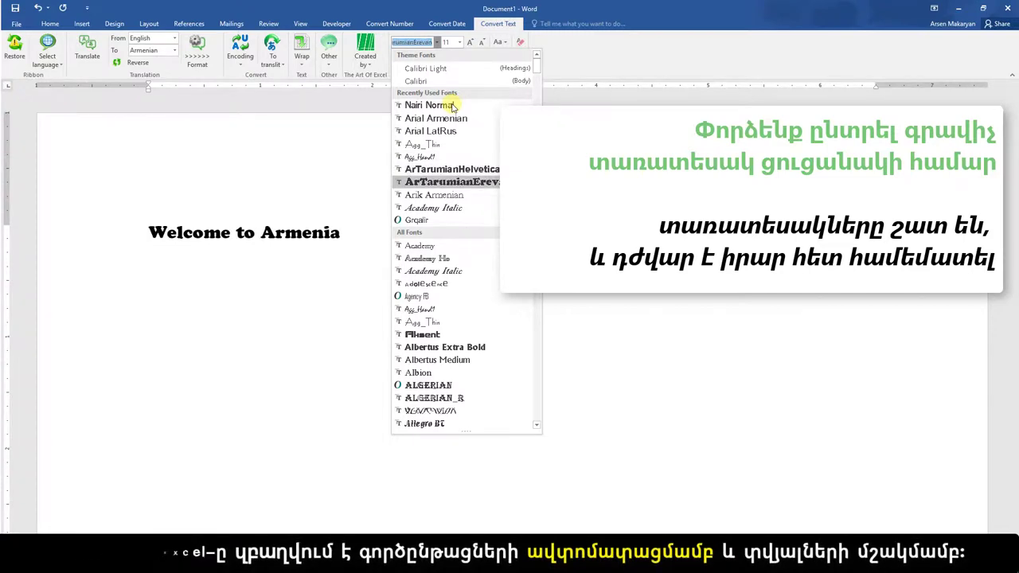
key("Down")
key("Down")
key("Down")
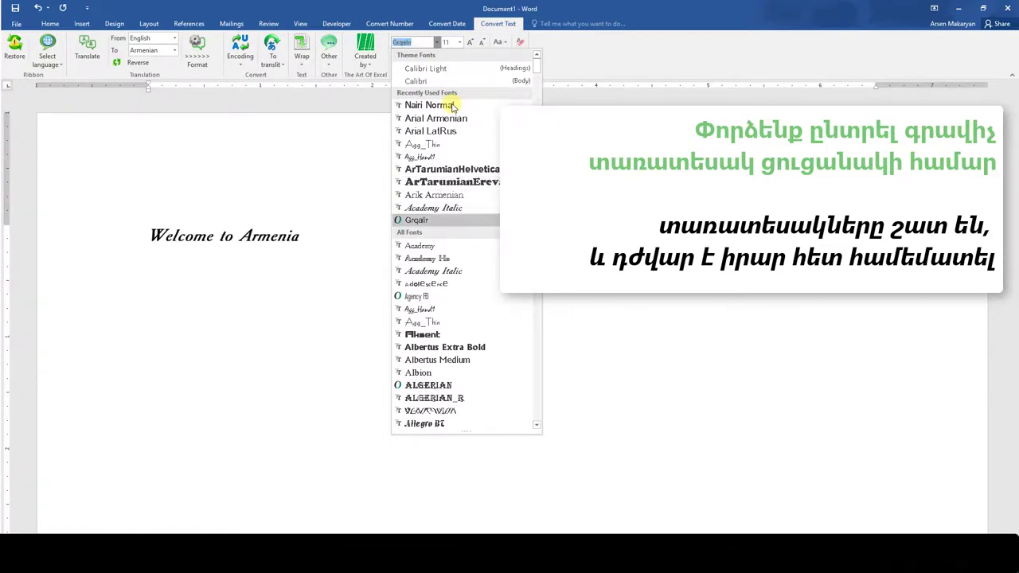
key("Down")
key("Down")
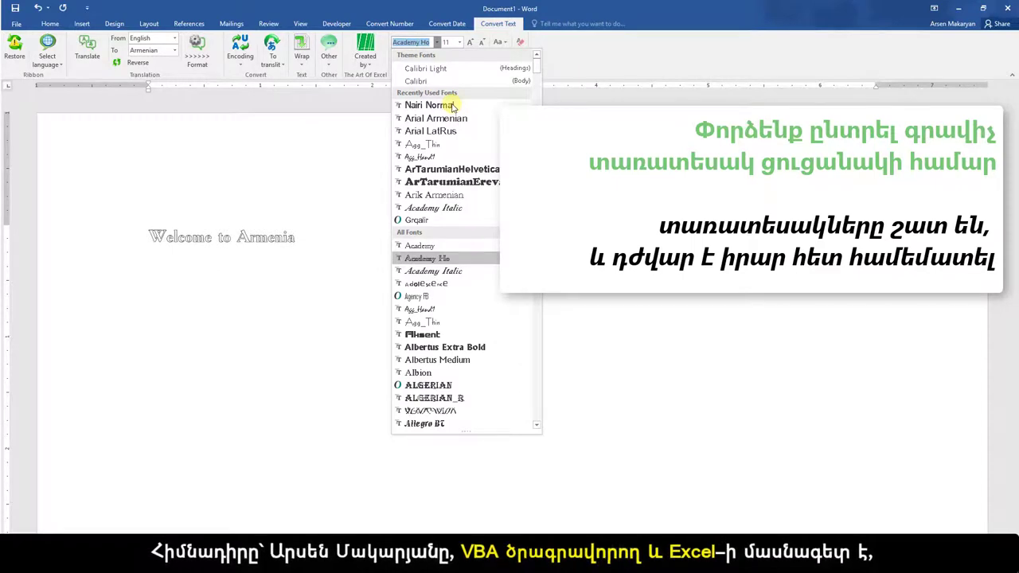
left_click(201, 167)
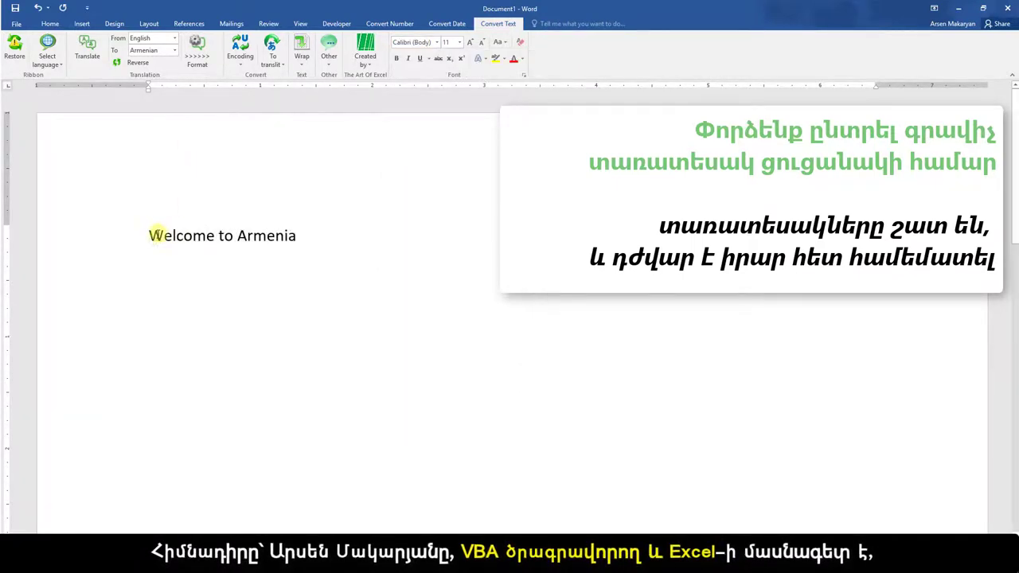
- Copy the 'Welcome to Armenia' line to the clipboard
left_click_drag(151, 236, 293, 243)
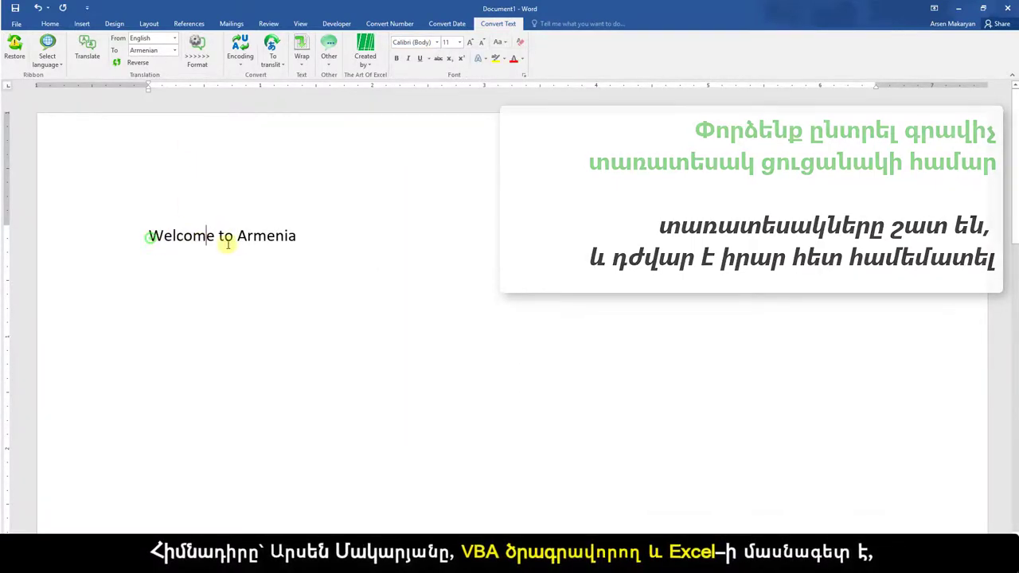
right_click(284, 241)
left_click(312, 260)
left_click(309, 246)
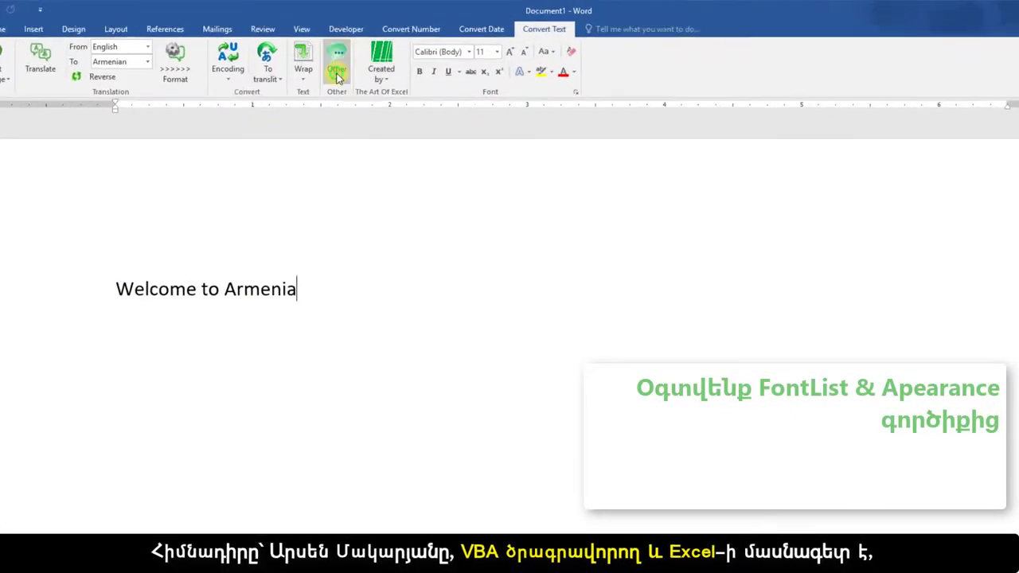
- Run Convert Text > Other > FontList and appearance with that text and build the full font list
left_click(329, 61)
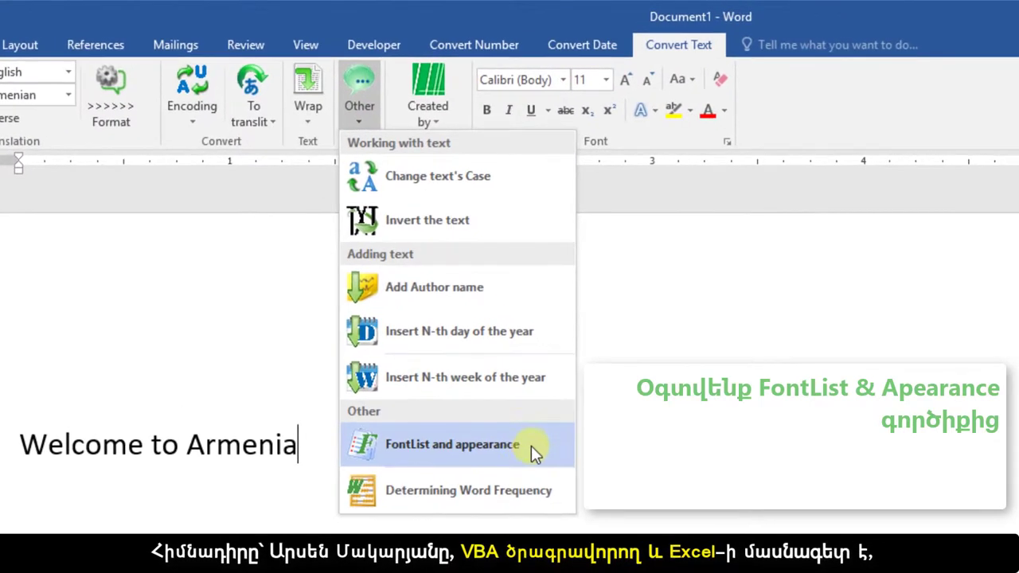
left_click(537, 449)
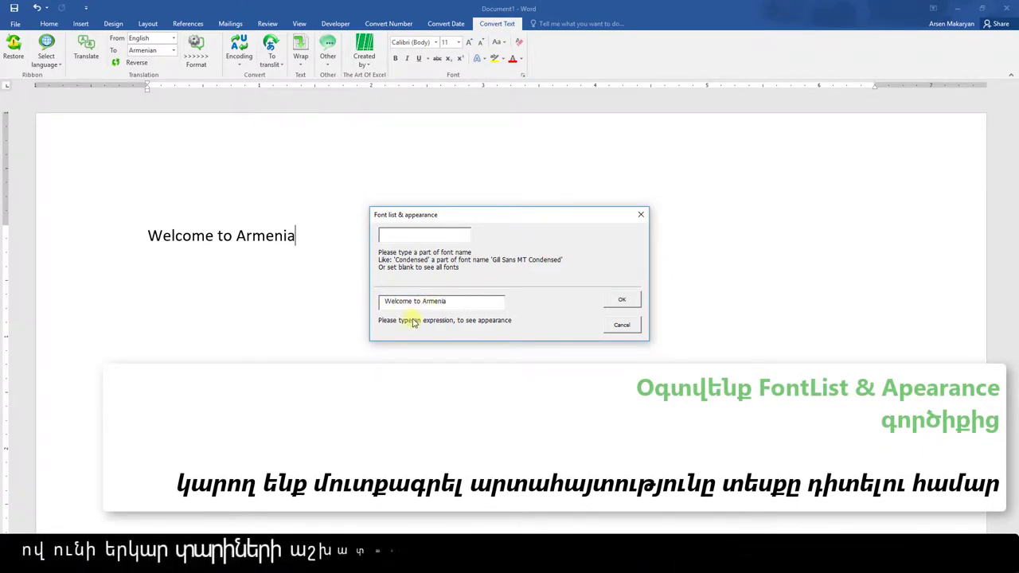
left_click(620, 302)
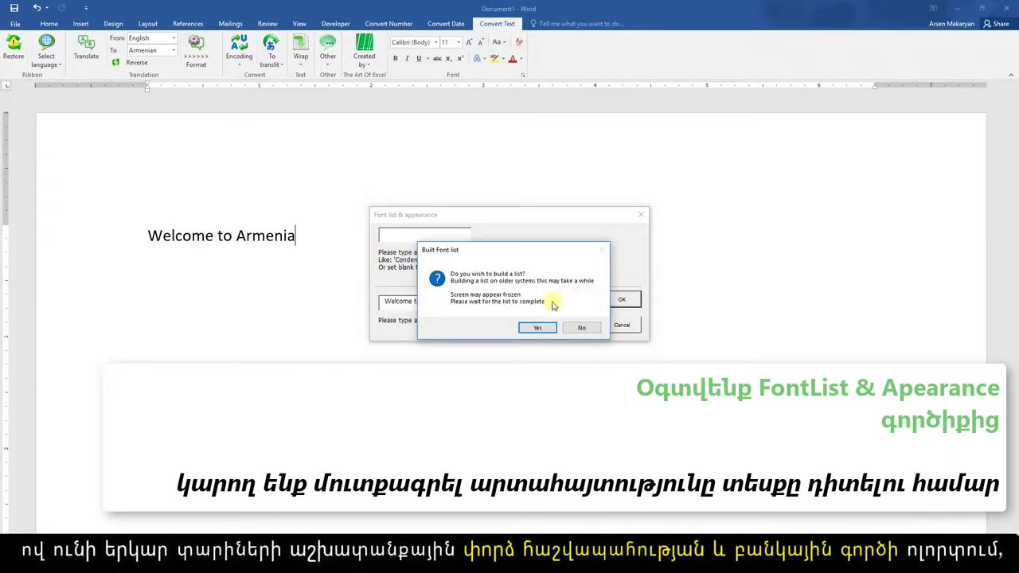
left_click(541, 328)
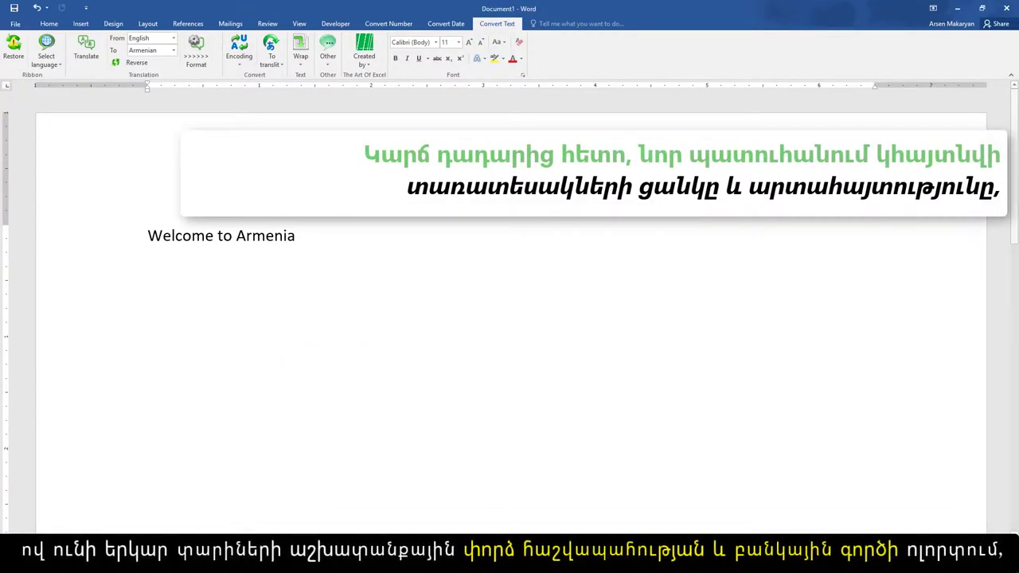
- Scroll through the font-preview table, checking the AmbassadoreType and AmerType Md samples
left_click(560, 526)
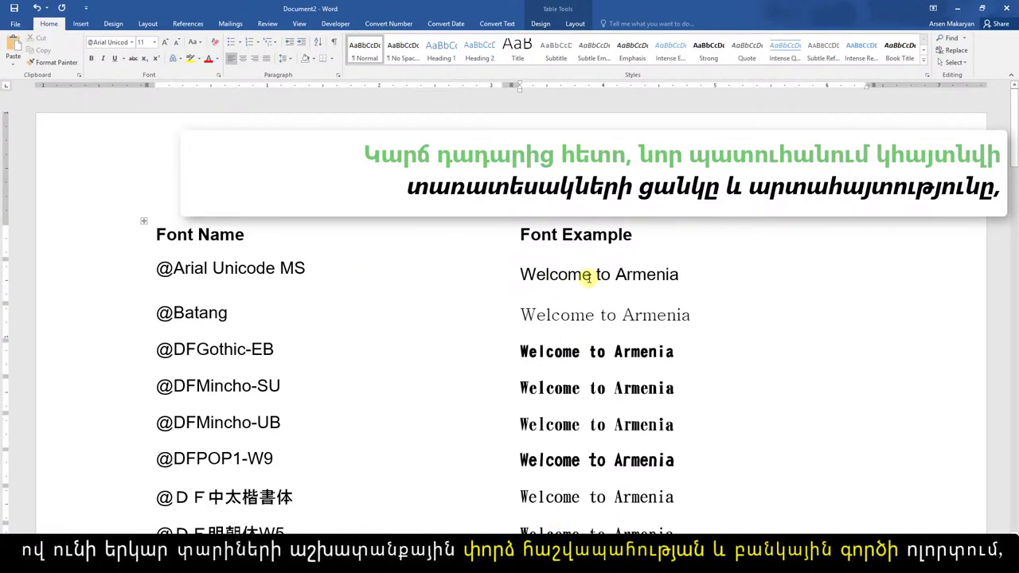
scroll(590, 278, "down", 3)
scroll(589, 277, "down", 2)
scroll(589, 277, "down", 1)
scroll(592, 280, "down", 4)
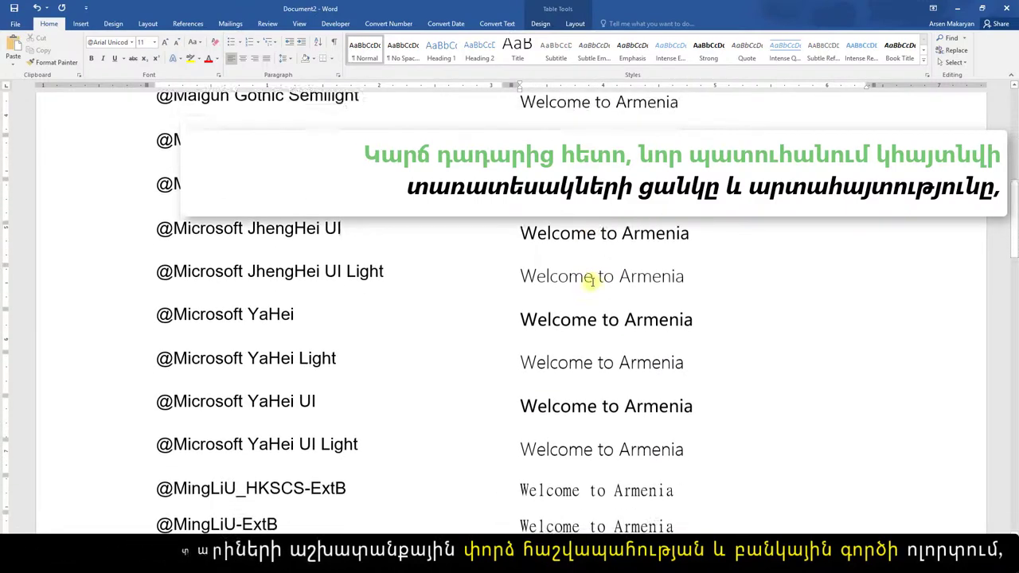
scroll(591, 280, "down", 2)
scroll(592, 281, "down", 2)
scroll(592, 281, "down", 6)
scroll(594, 282, "down", 1)
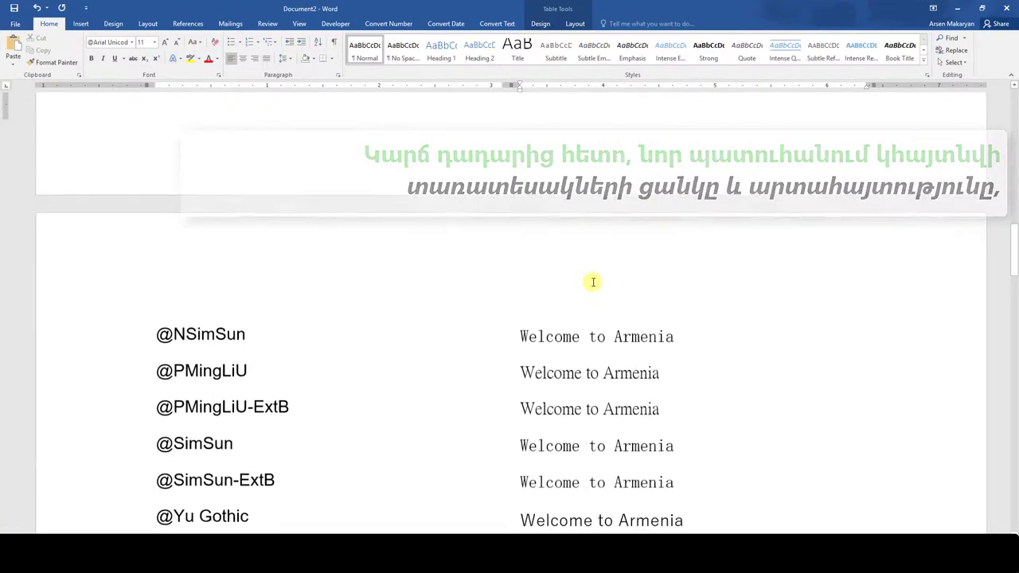
scroll(594, 281, "down", 5)
scroll(593, 282, "down", 6)
scroll(593, 281, "down", 3)
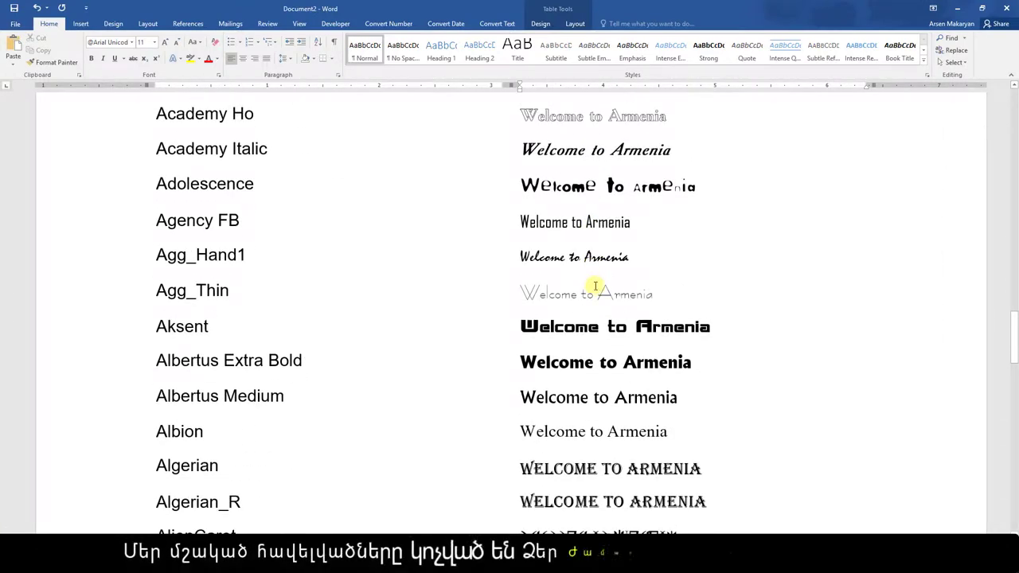
scroll(595, 286, "down", 3)
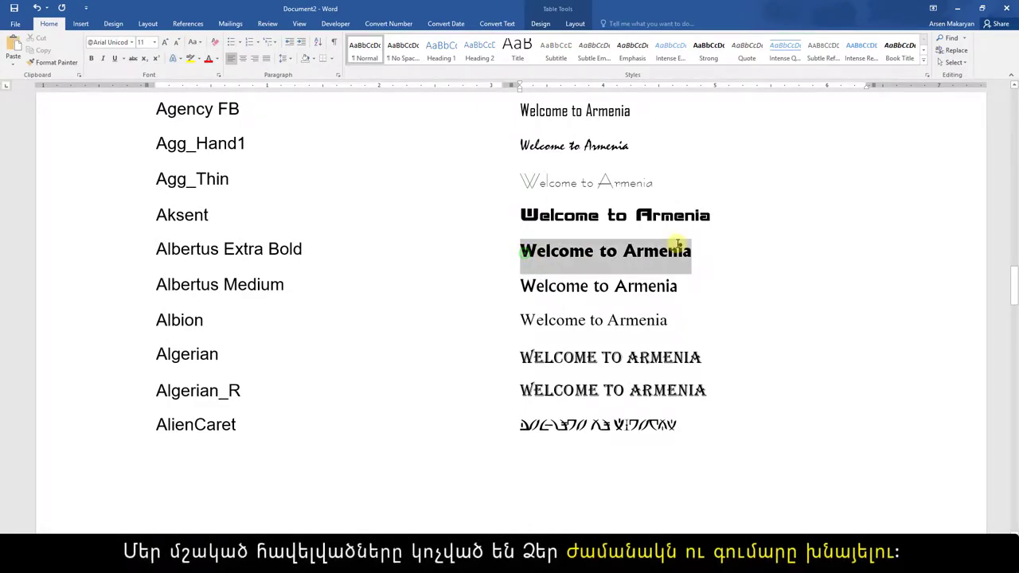
scroll(676, 262, "down", 9)
scroll(660, 300, "down", 8)
left_click(523, 144)
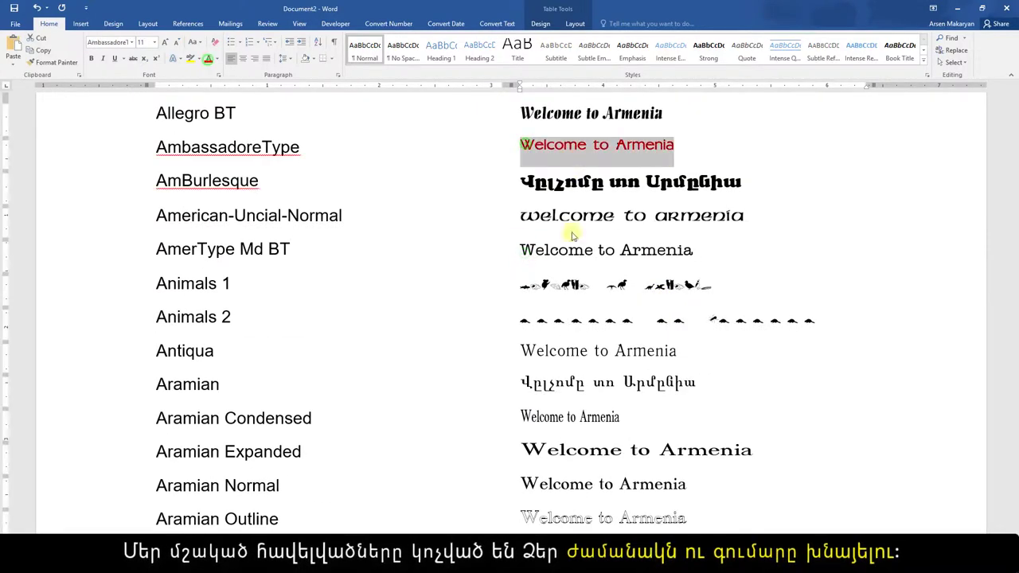
left_click(571, 236)
- Review the Niagara Solid, Plump MT and PMingLiU samples further down, then close Document2
scroll(605, 255, "down", 15)
scroll(619, 263, "down", 15)
scroll(590, 267, "down", 12)
scroll(588, 251, "down", 5)
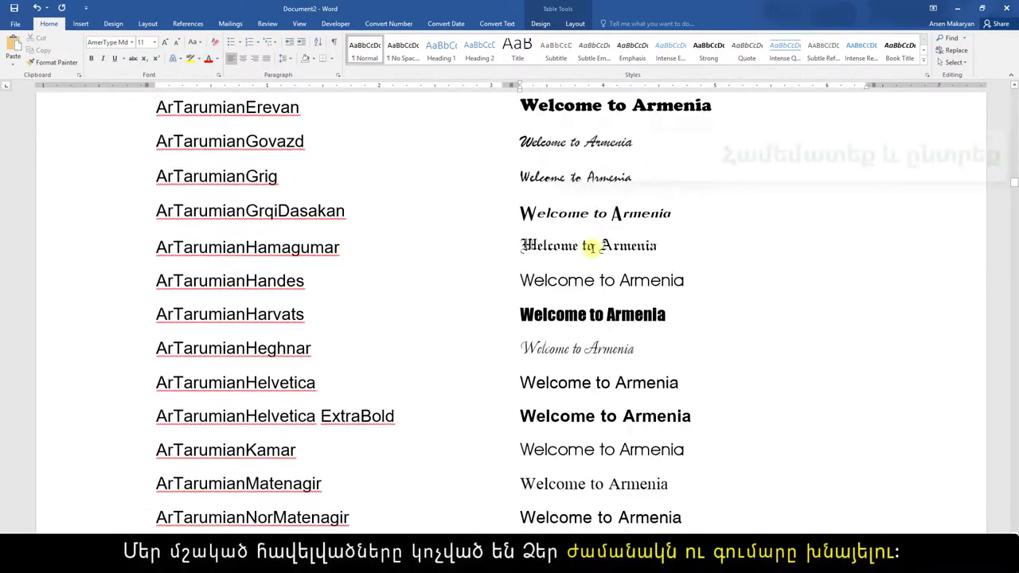
scroll(594, 253, "down", 12)
scroll(596, 255, "down", 10)
scroll(796, 239, "down", 10)
left_click_drag(1013, 198, 1005, 382)
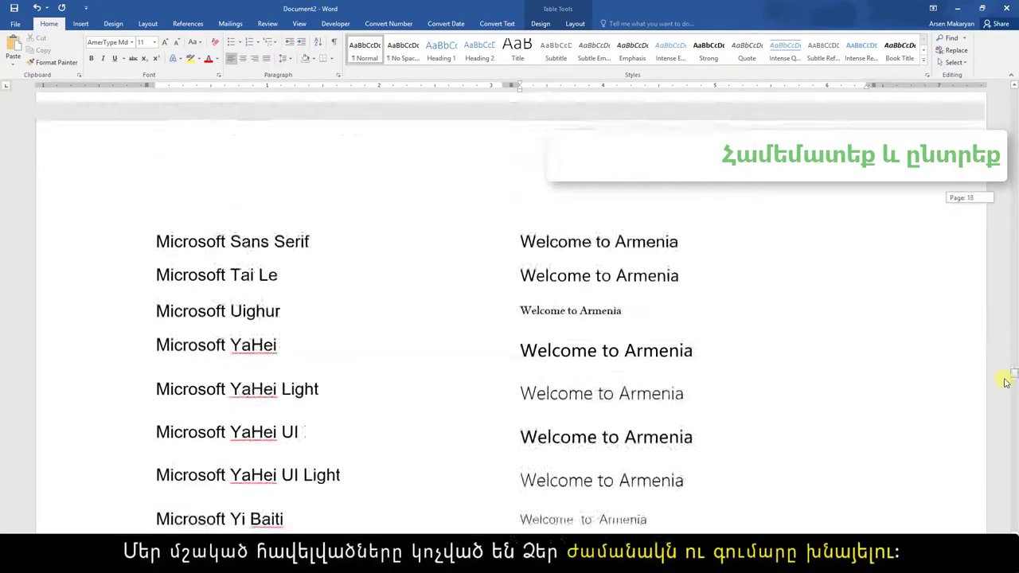
scroll(930, 386, "down", 10)
scroll(931, 387, "down", 10)
scroll(931, 387, "down", 5)
left_click(518, 292)
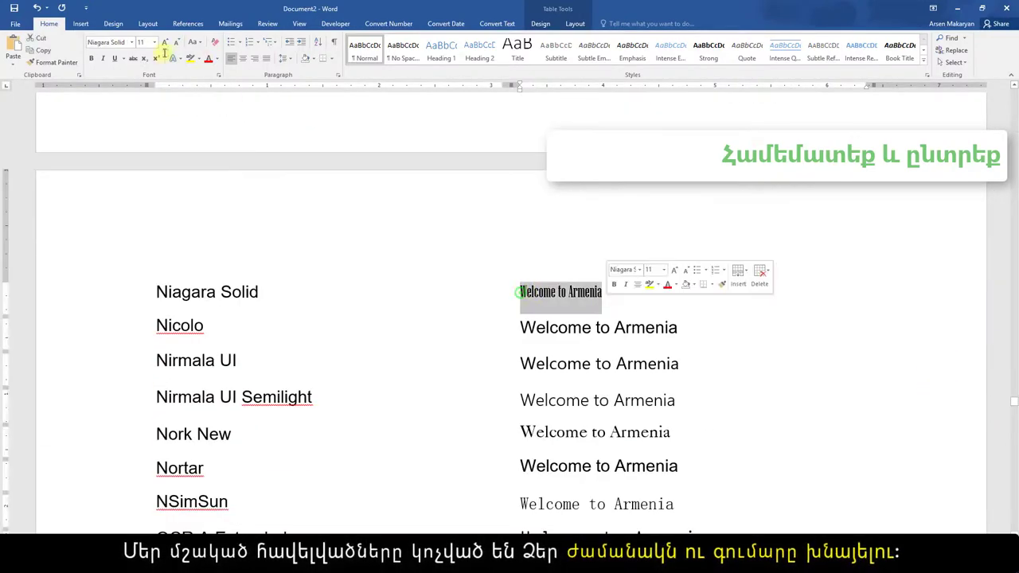
scroll(658, 371, "down", 5)
scroll(657, 366, "down", 10)
scroll(528, 246, "down", 2)
left_click(517, 249)
left_click(599, 290)
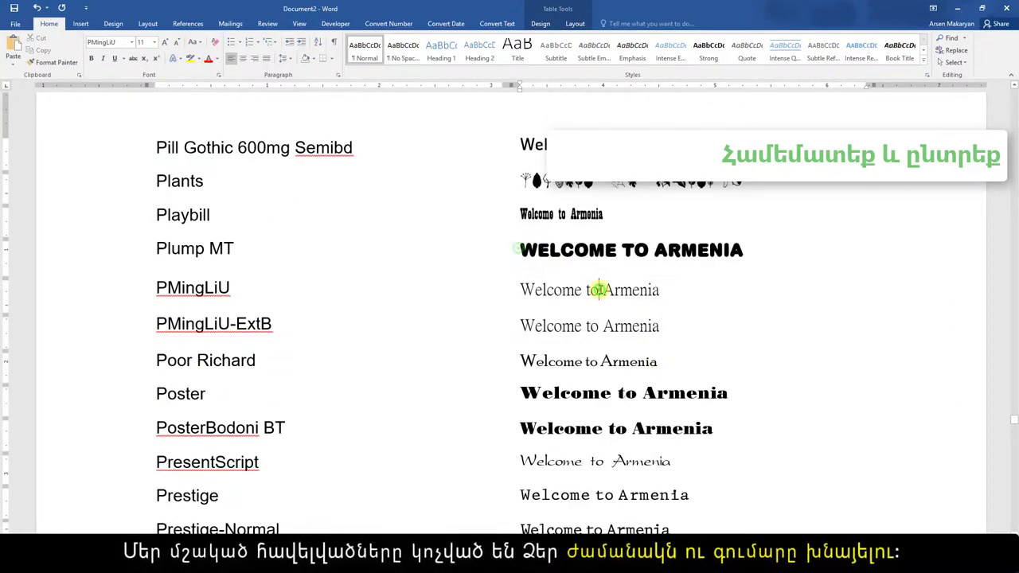
key("ctrl+w")
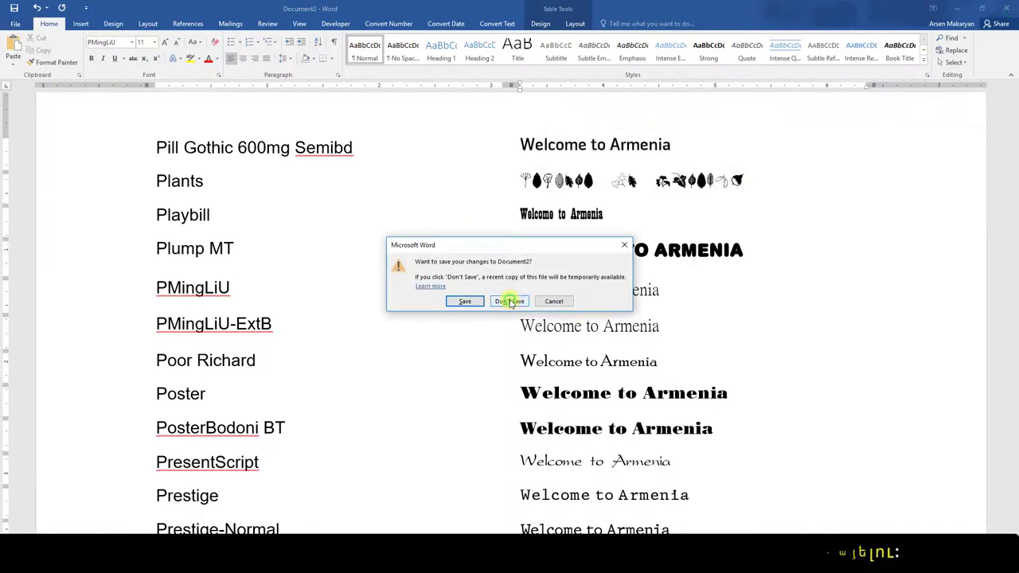
- Discard Document2, replace 'Welcome to Armenia' with 'Բարի գալուստ Հայաստան' in Sylfaen, and select it
left_click(510, 301)
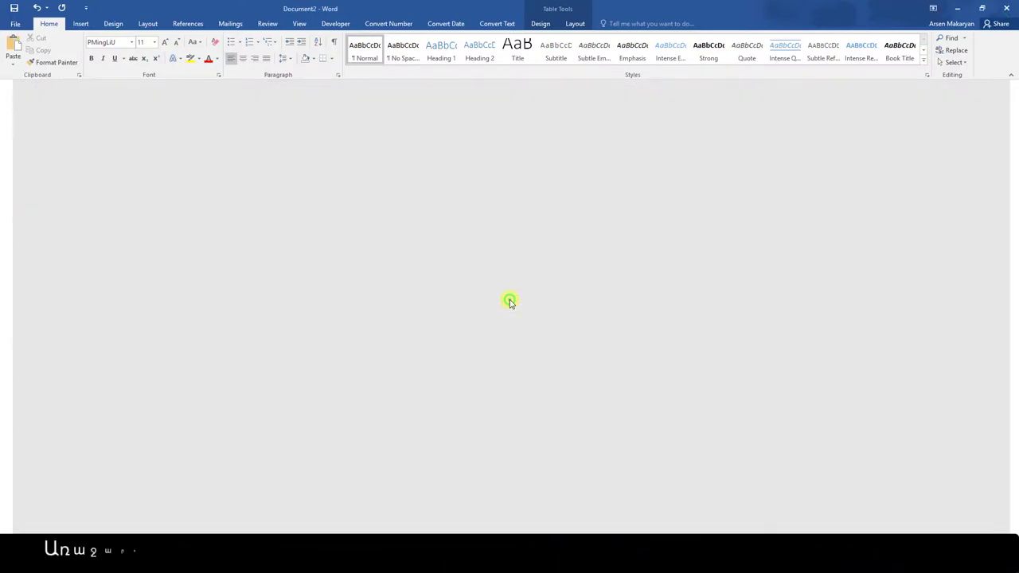
left_click_drag(337, 241, 146, 266)
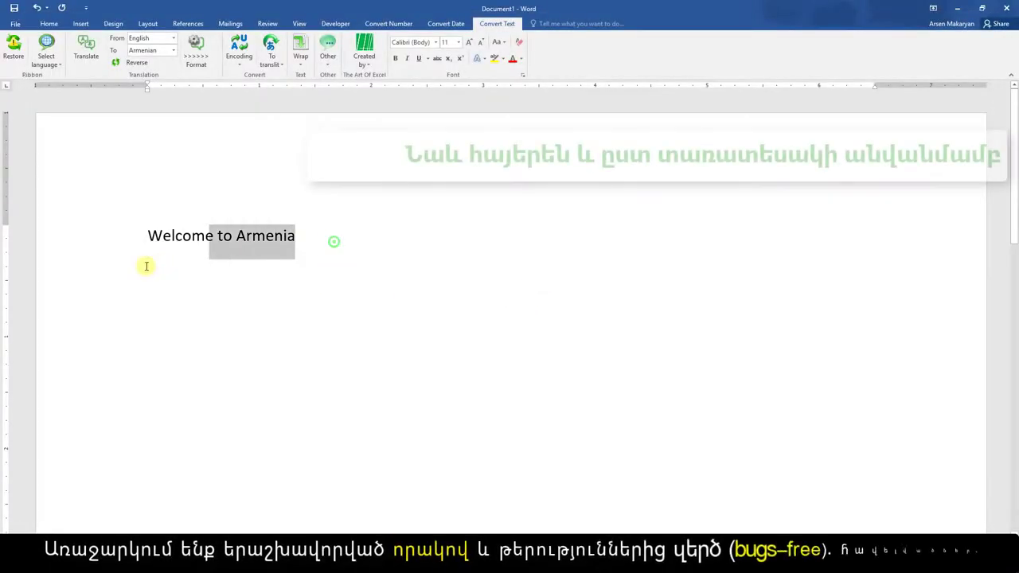
key("Delete")
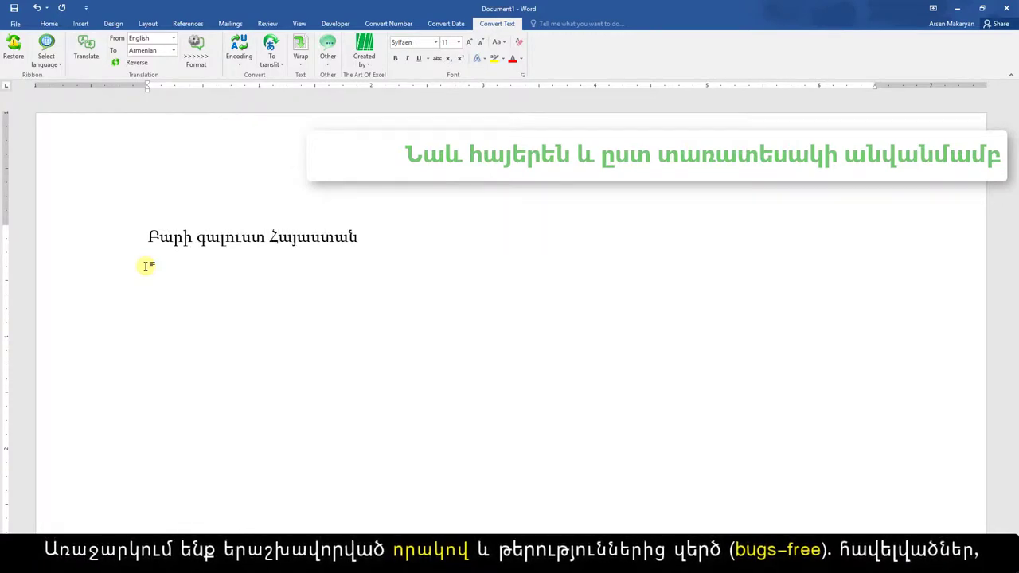
left_click(98, 239)
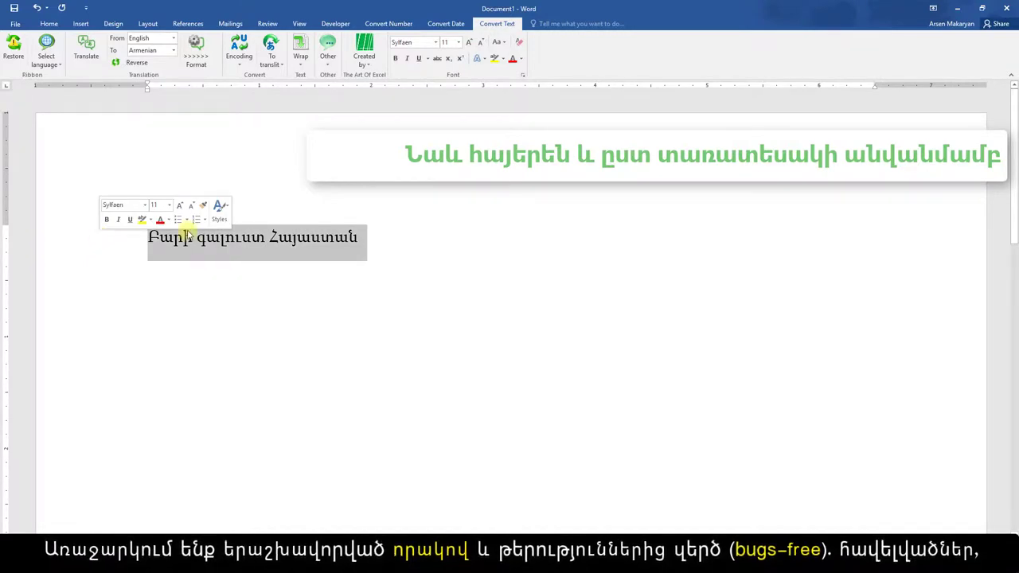
left_click(224, 236)
left_click_drag(224, 249, 155, 243)
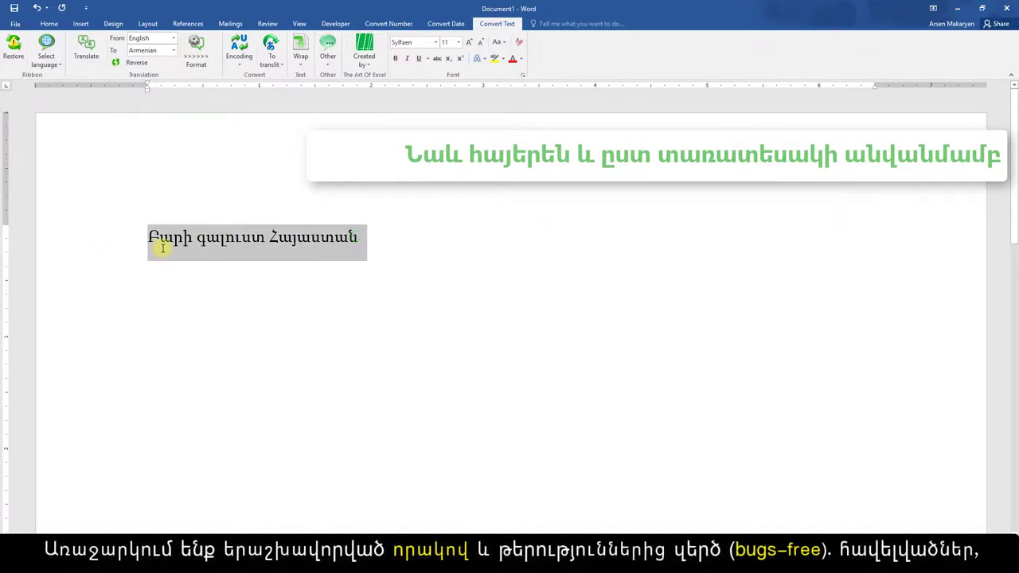
- Convert the greeting from Armenian Unicode to ANSI (Arial Armenian)
left_click(246, 69)
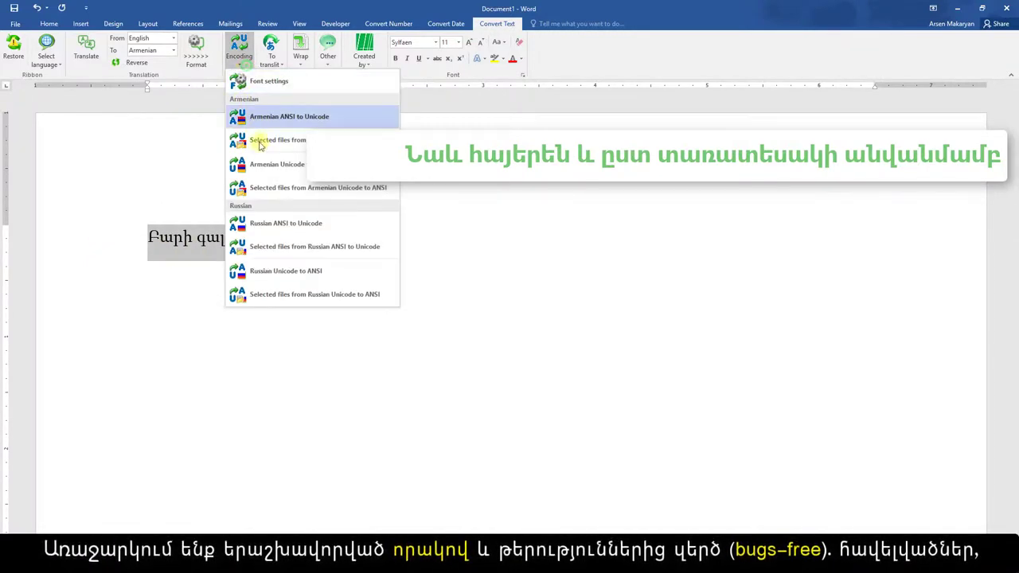
left_click(290, 163)
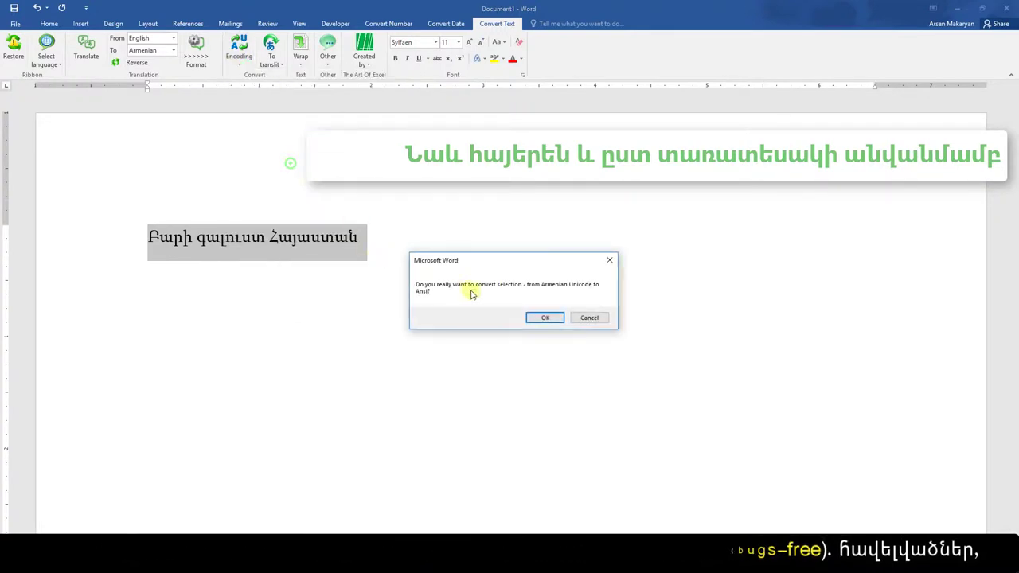
left_click(539, 318)
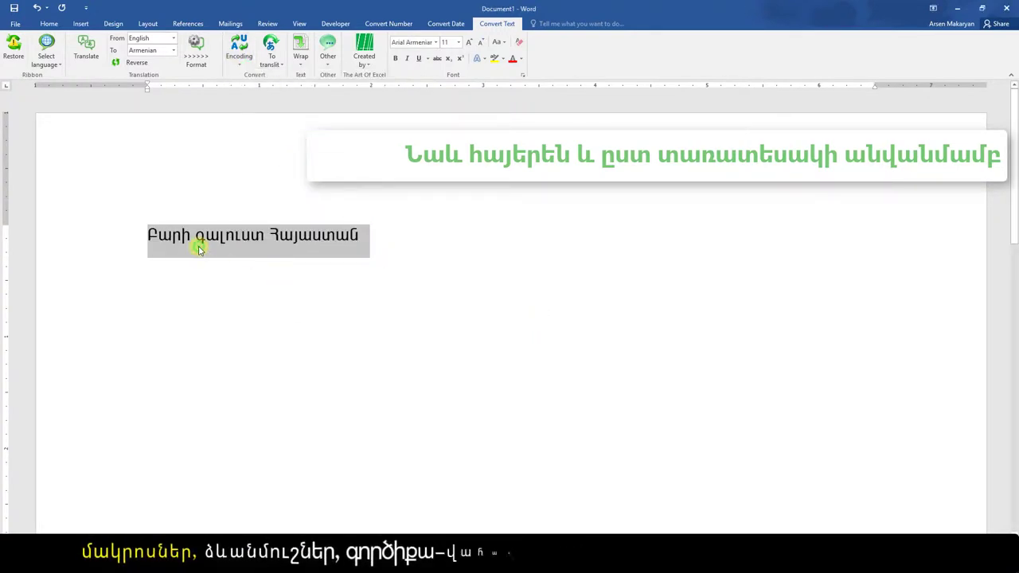
- Copy the converted greeting and open Other > Font list & appearance with it as the expression
left_click_drag(146, 235, 354, 238)
right_click(354, 238)
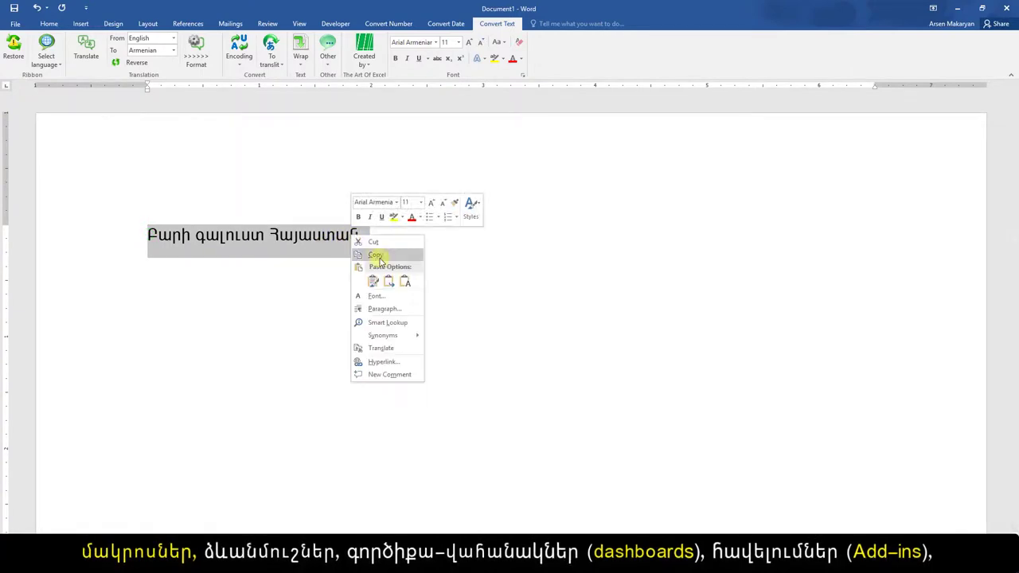
left_click(381, 256)
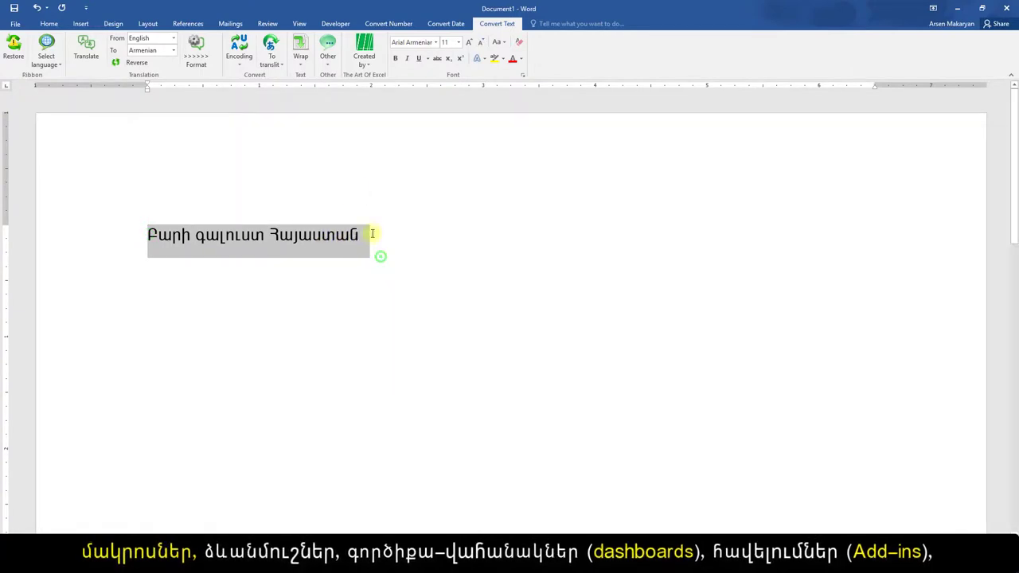
left_click(328, 49)
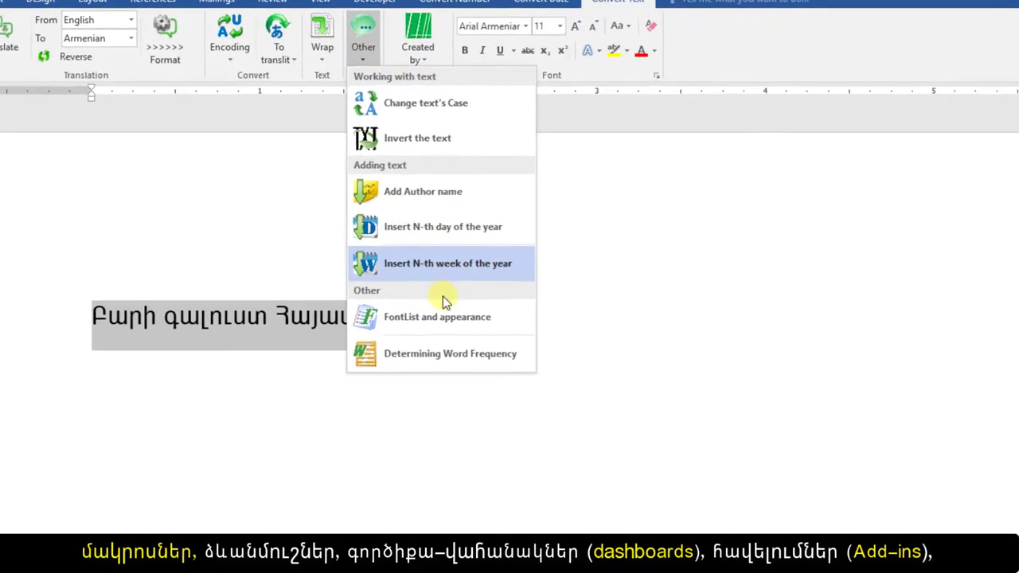
left_click(443, 315)
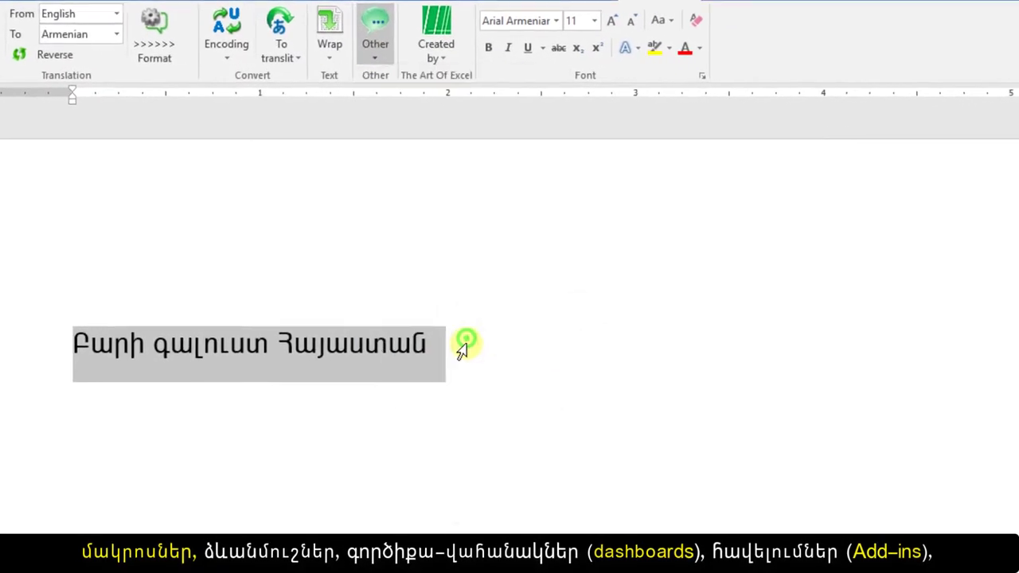
left_click(537, 488)
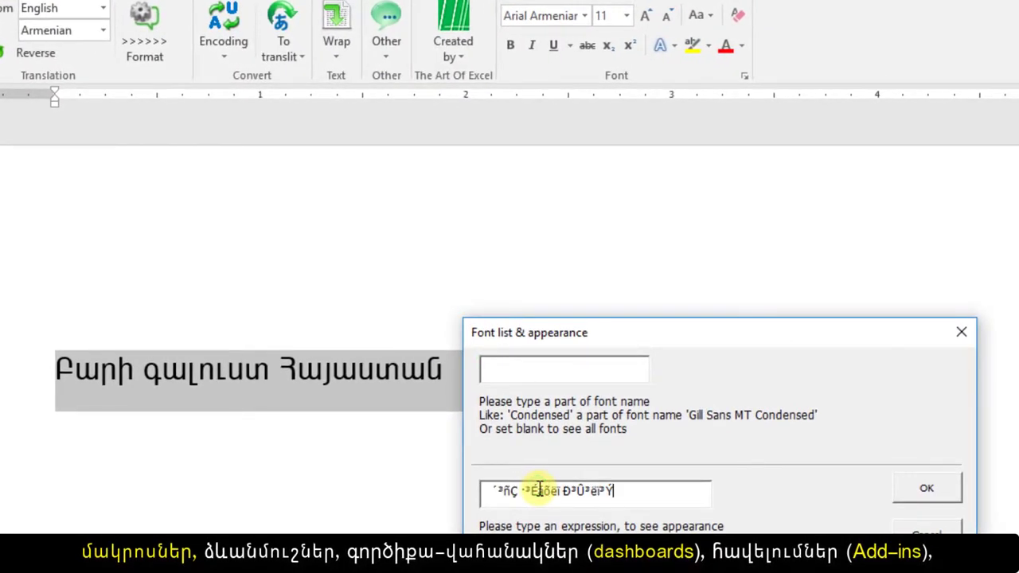
- Filter the font list to names containing 'Arm', build it, and close the dialog
left_click(527, 365)
type("Arm")
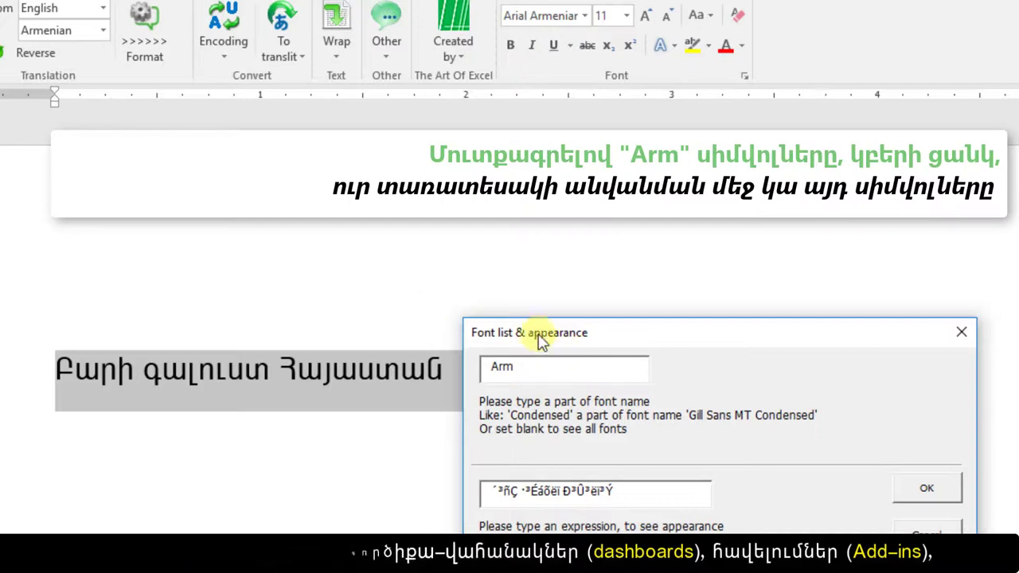
left_click(924, 488)
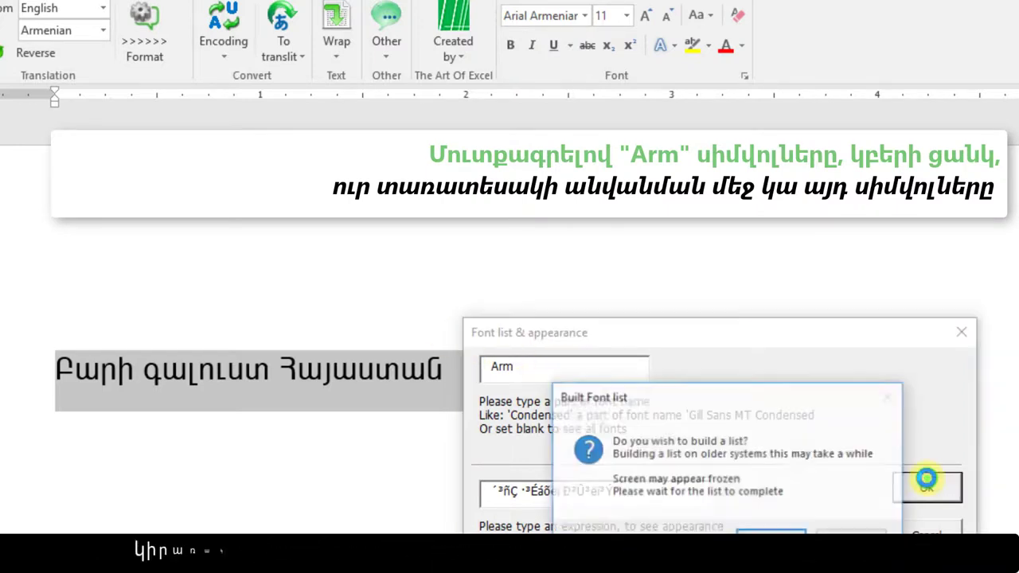
left_click(783, 532)
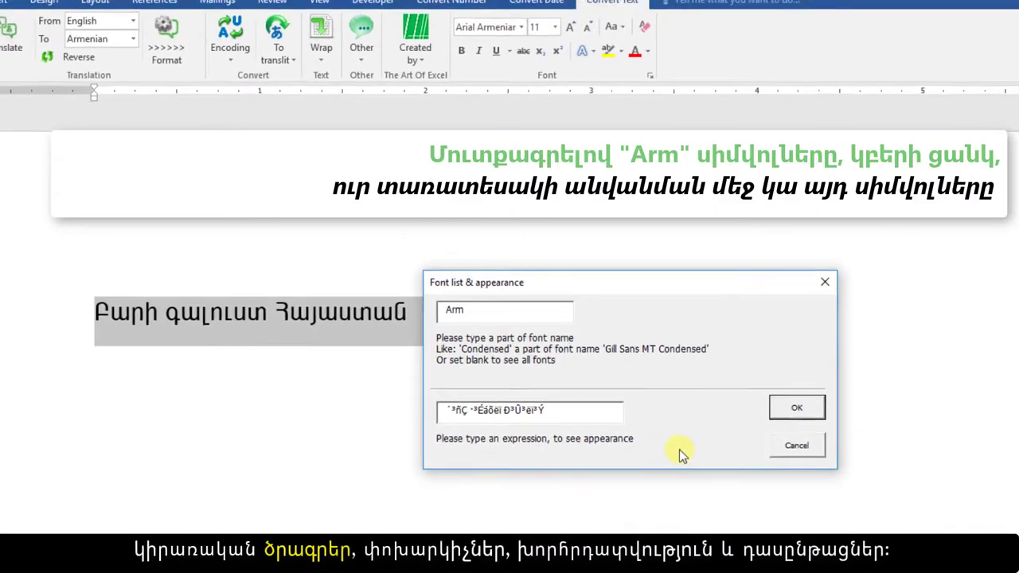
key("Escape")
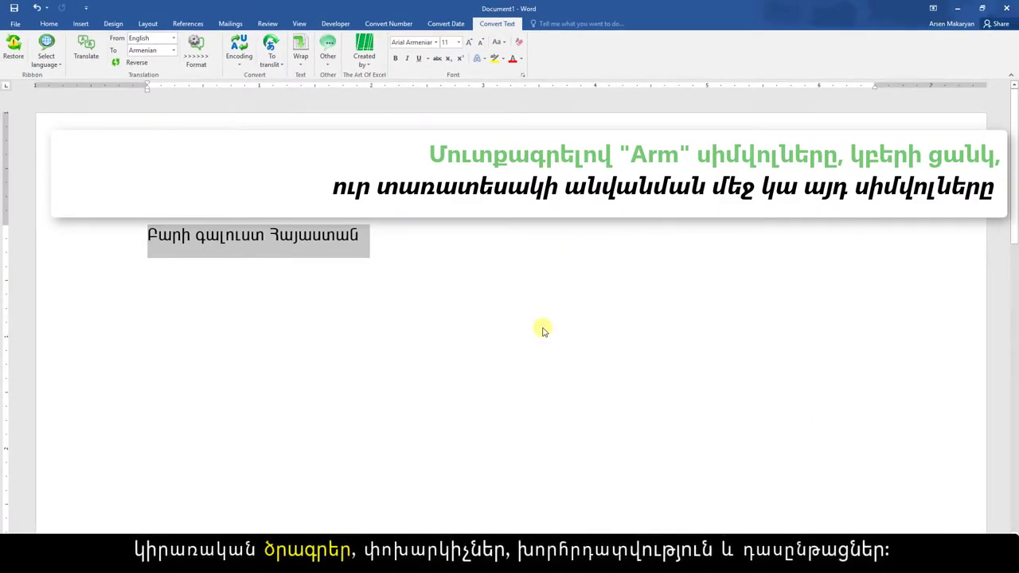
left_click(299, 249)
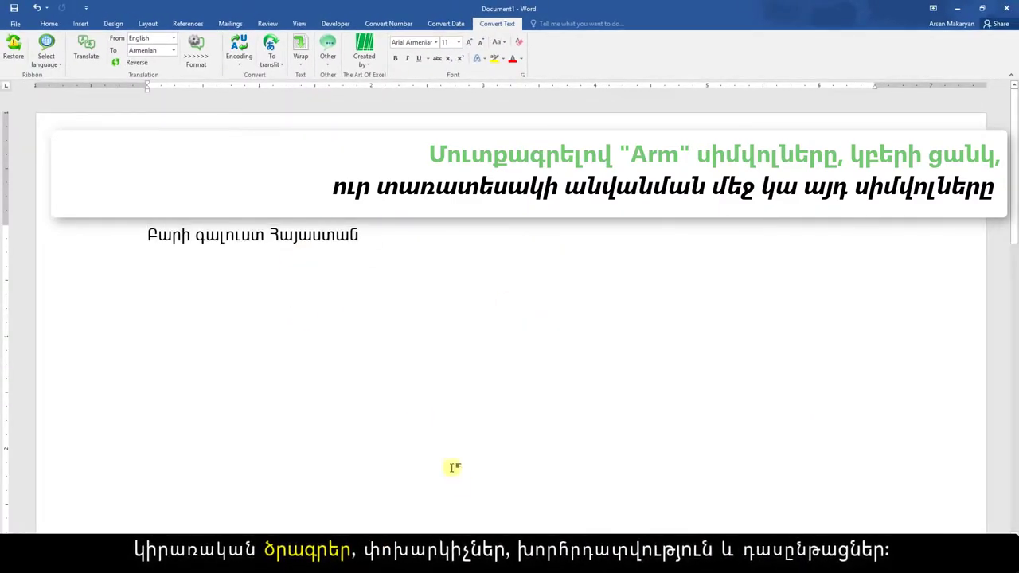
- In Document3, highlight 'Arm' in Arial Armenian, Arial LatArm and Arik Armenian, then scroll the table
left_click(551, 481)
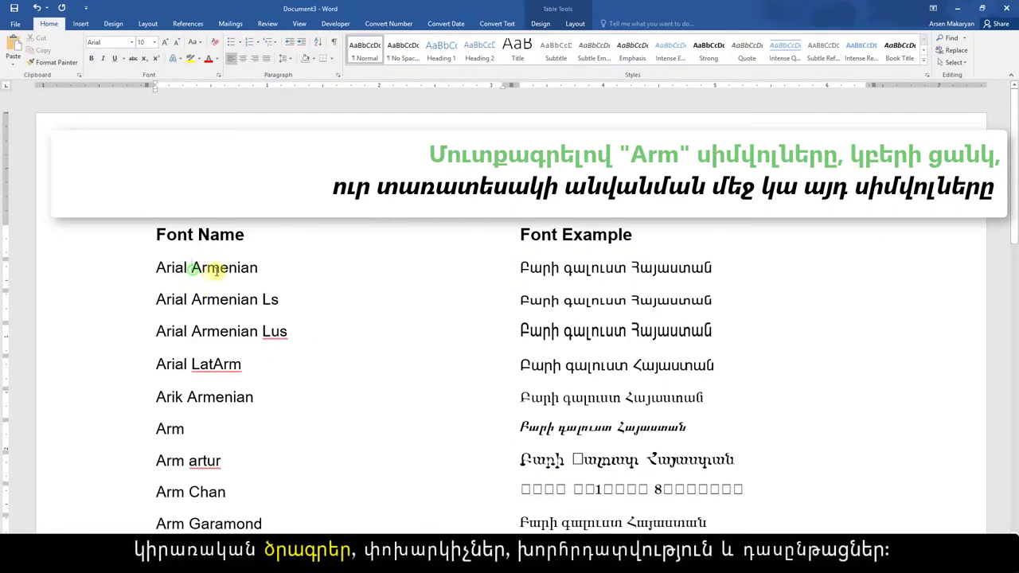
left_click_drag(217, 270, 216, 301)
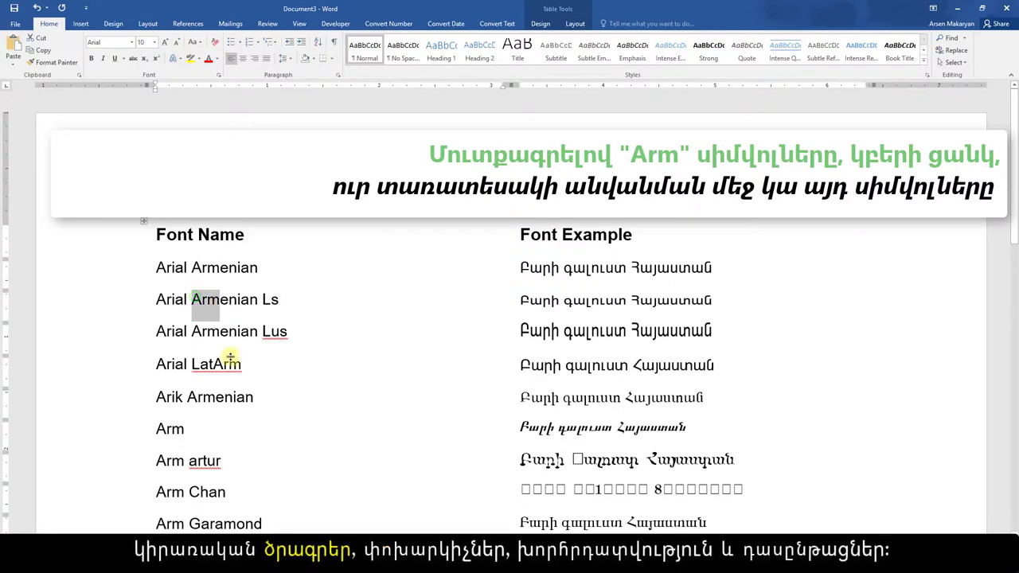
left_click_drag(217, 364, 235, 358)
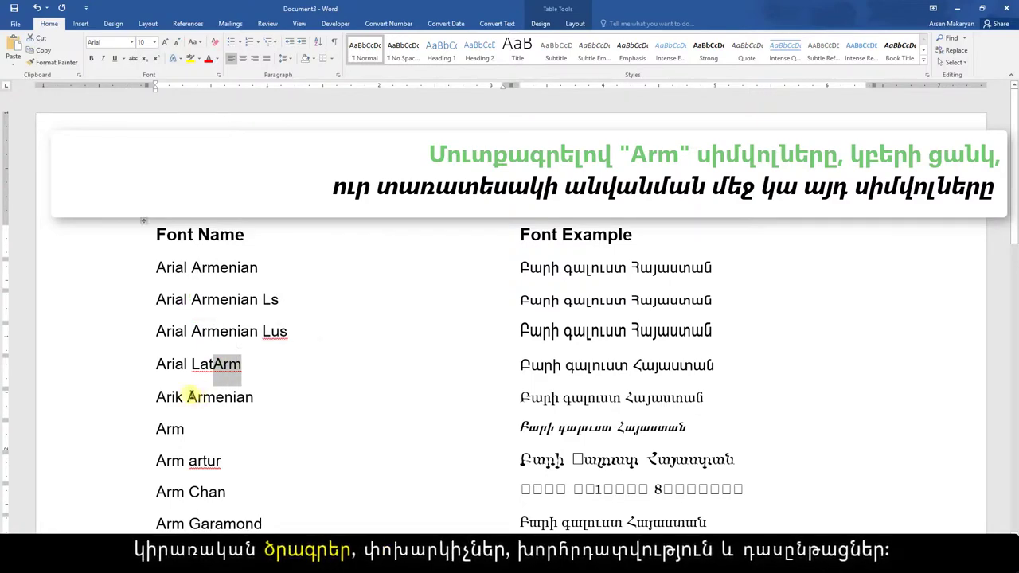
left_click_drag(188, 397, 217, 396)
left_click(629, 301)
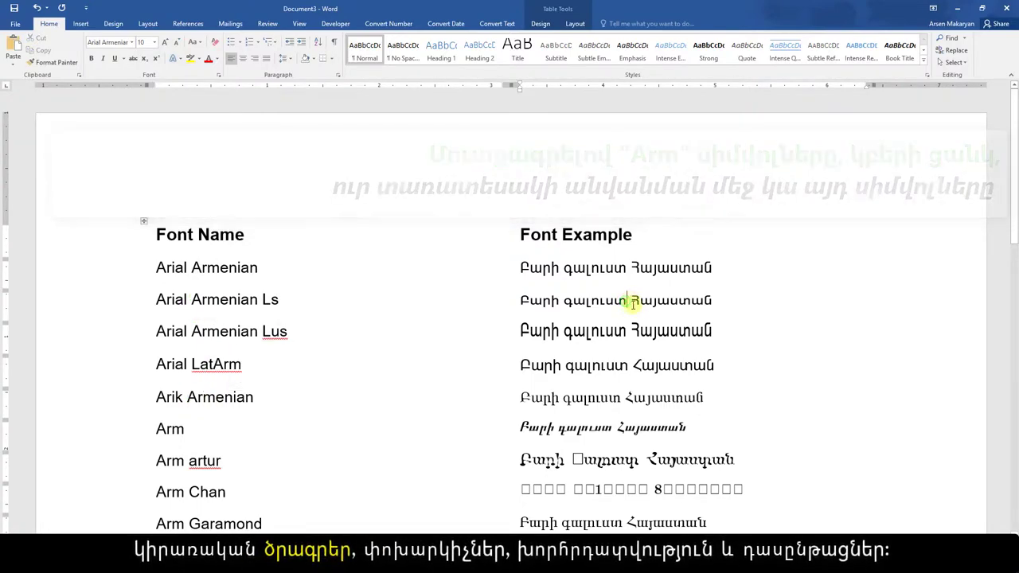
scroll(633, 303, "down", 5)
scroll(633, 303, "down", 3)
scroll(635, 307, "down", 1)
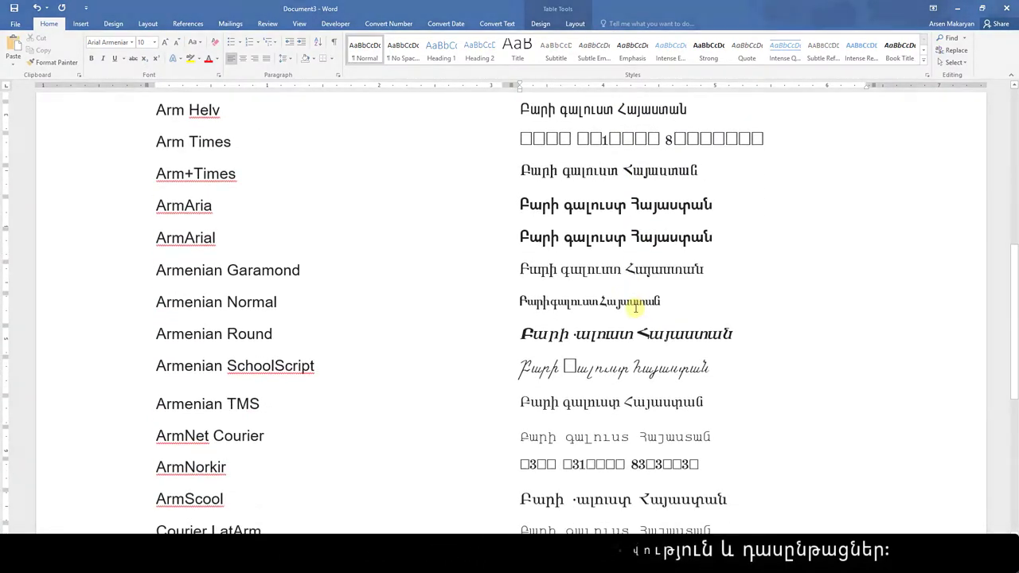
scroll(635, 306, "down", 1)
scroll(636, 306, "down", 3)
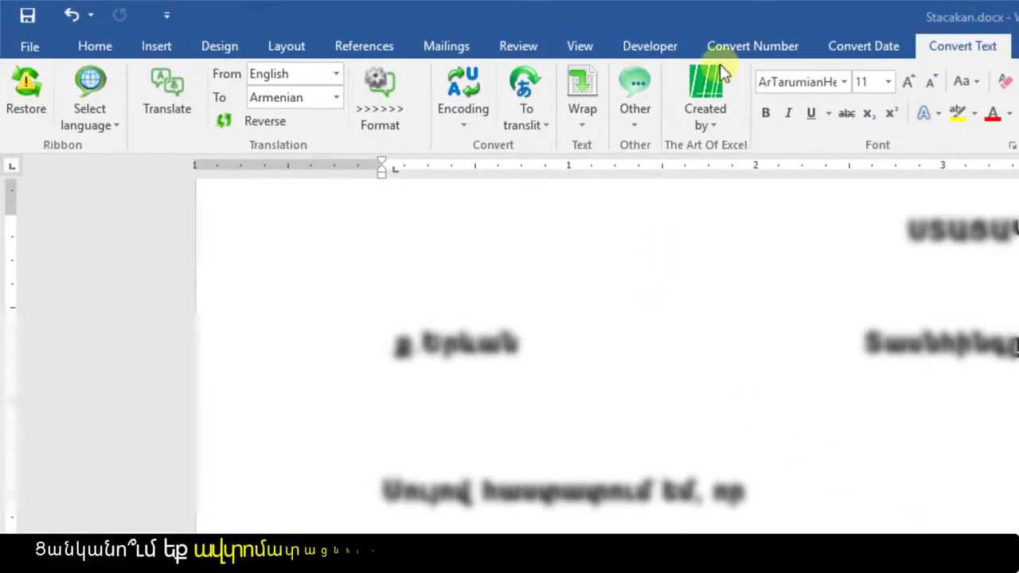
- Switch the ConvertBox interface language to Armenian (Հայերեն), briefly trying Russian
left_click(736, 44)
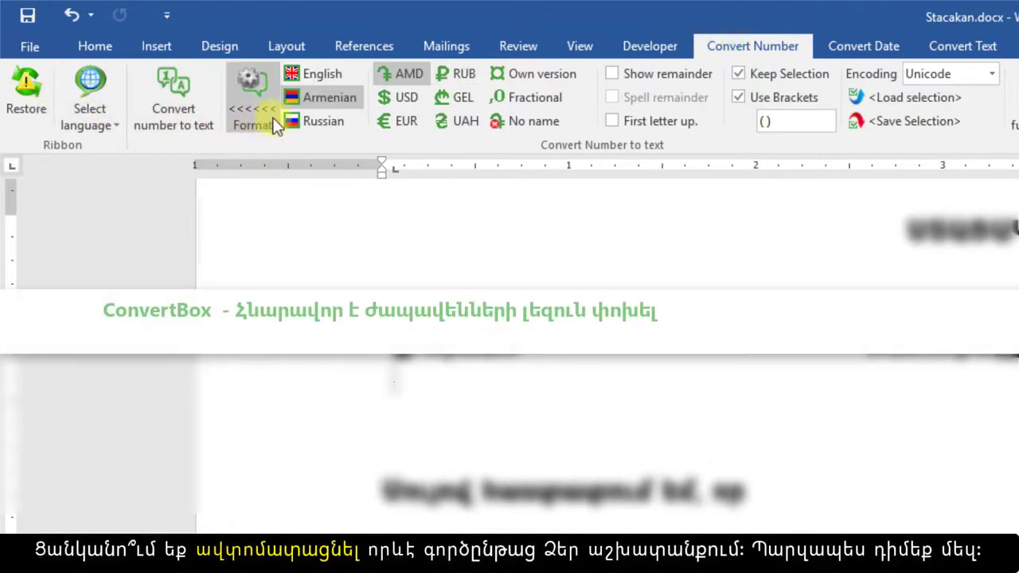
left_click(104, 127)
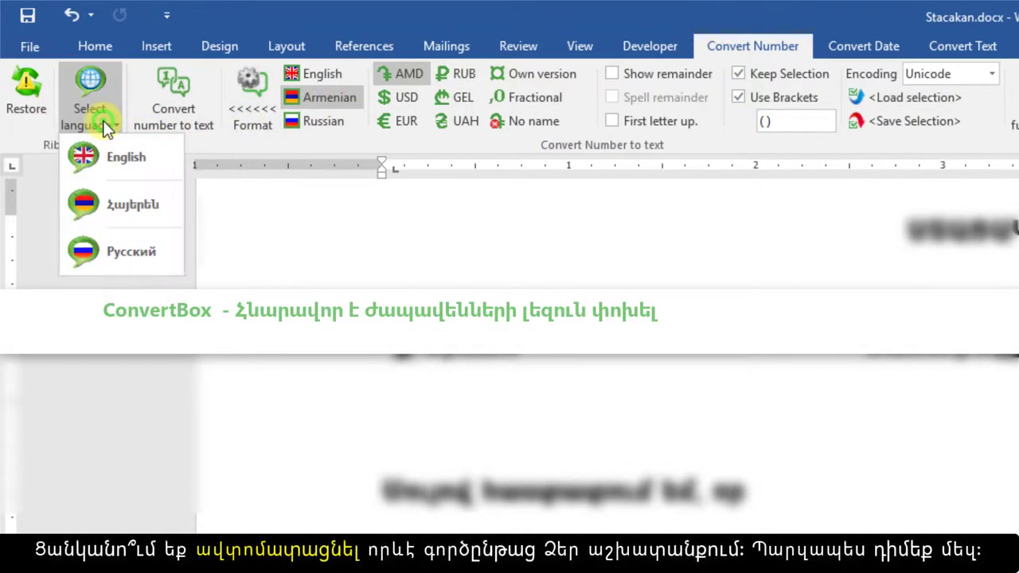
left_click(111, 203)
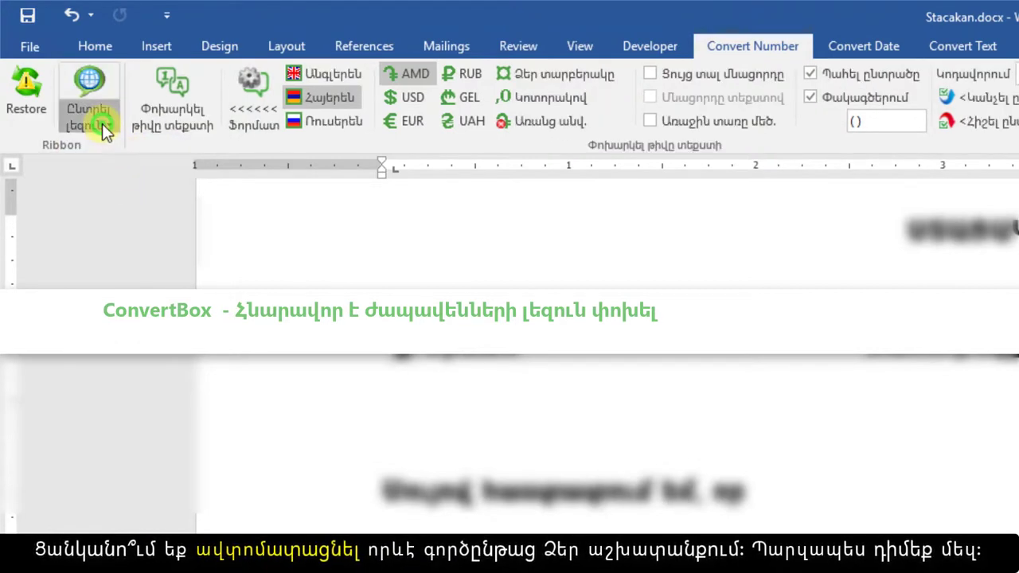
left_click(102, 123)
left_click(121, 241)
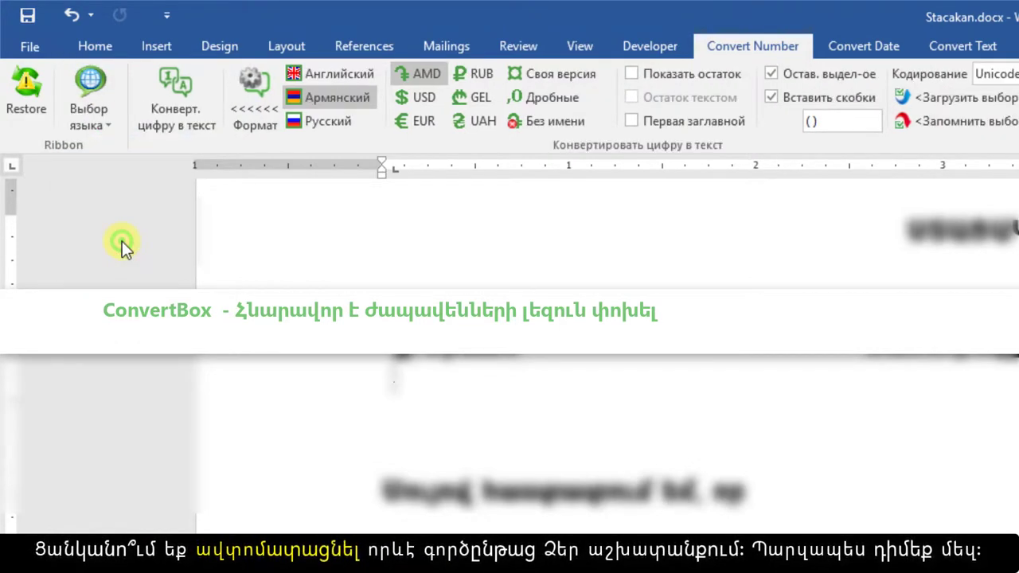
left_click(106, 126)
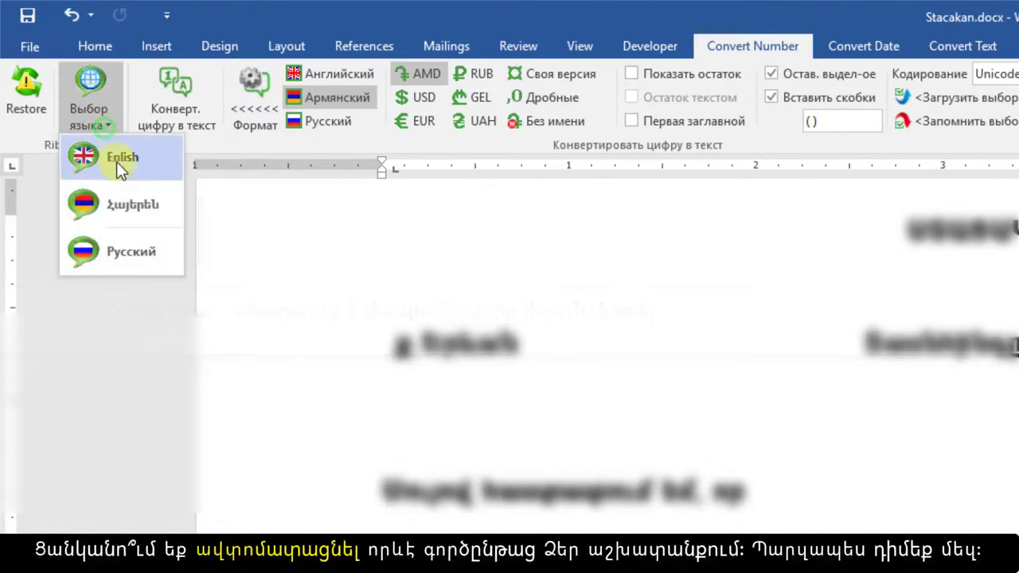
left_click(128, 204)
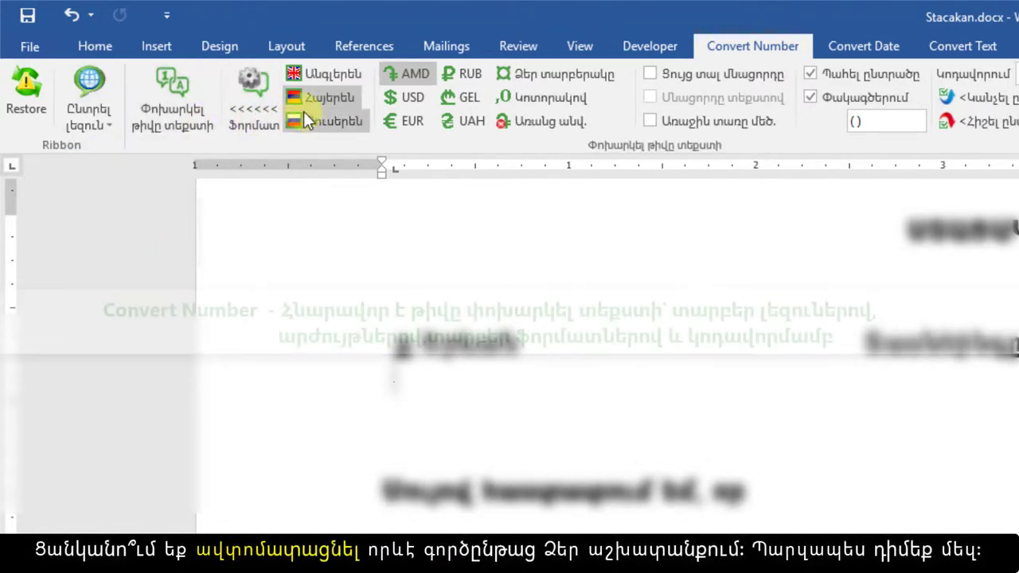
- On Convert Number, enable Show remainder, Your version and brackets, keeping Unicode encoding
left_click(700, 73)
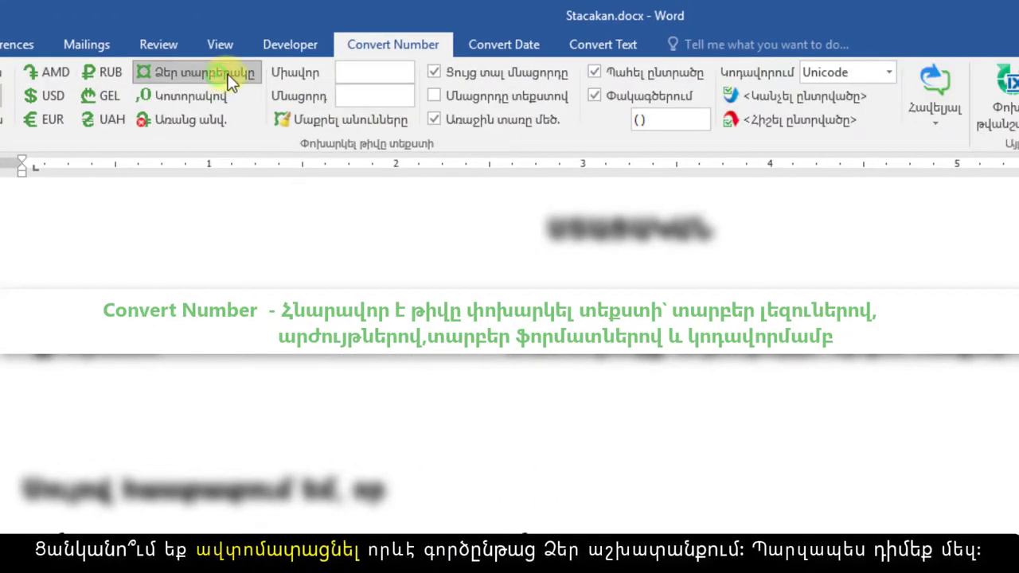
left_click(229, 81)
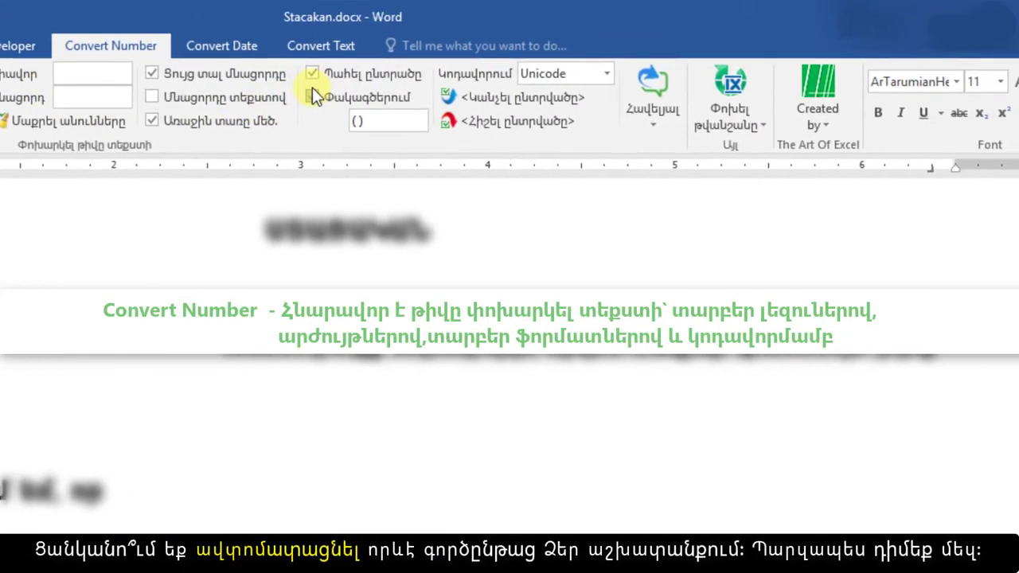
left_click(305, 109)
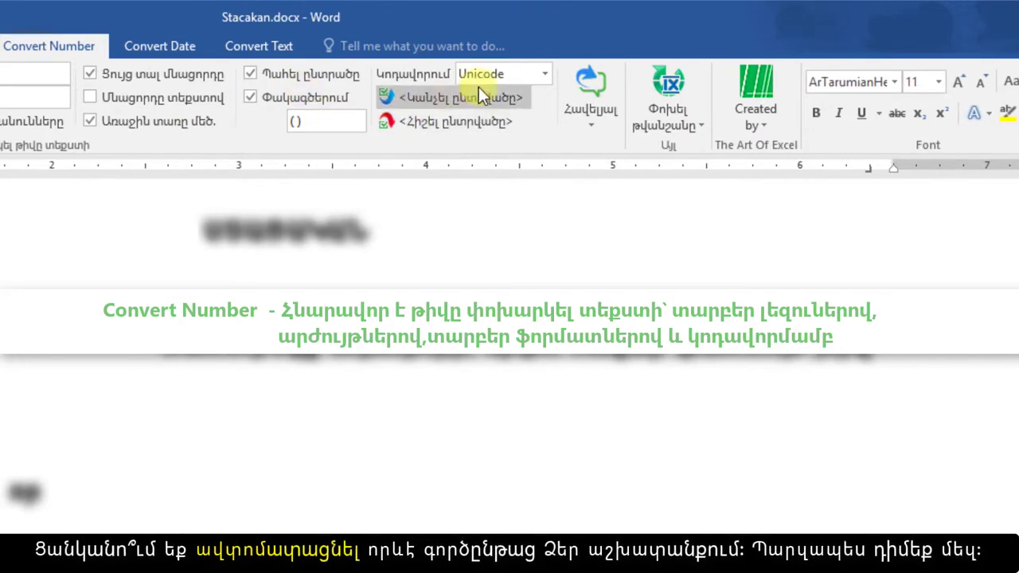
left_click(543, 77)
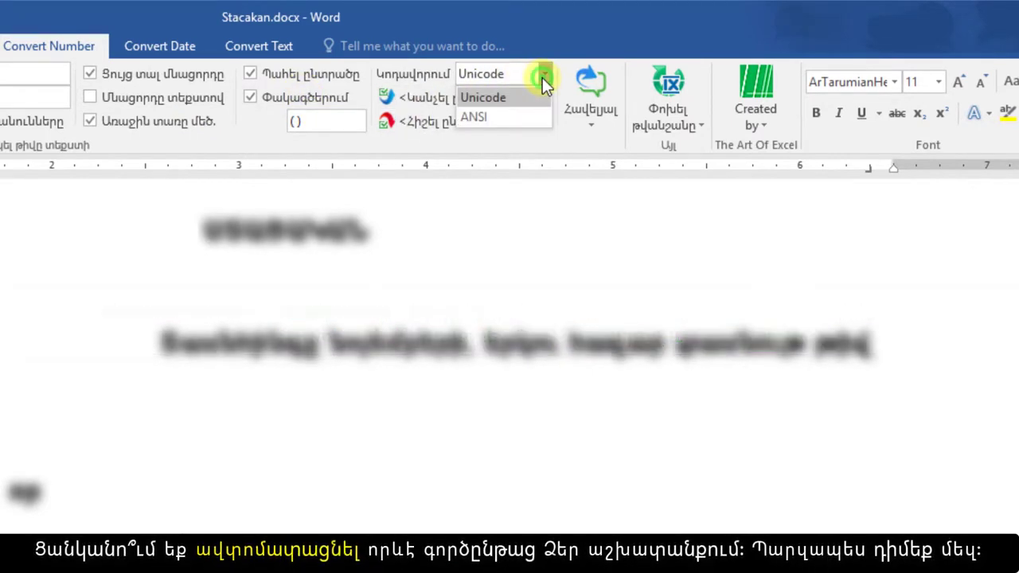
left_click(542, 77)
left_click(597, 117)
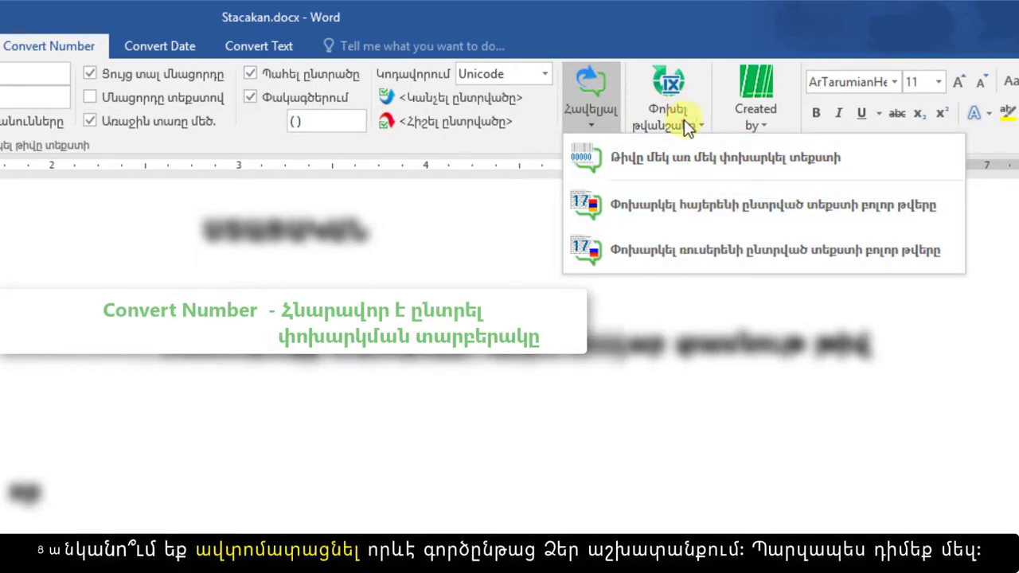
left_click(684, 119)
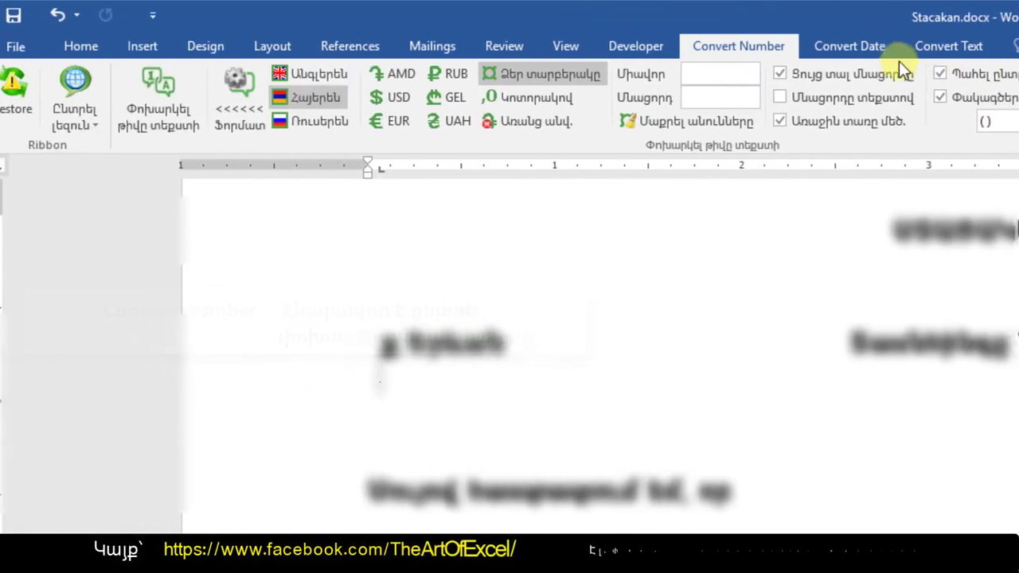
- On Convert Date, tick First letter capital and change the brackets from () to {}
left_click(872, 46)
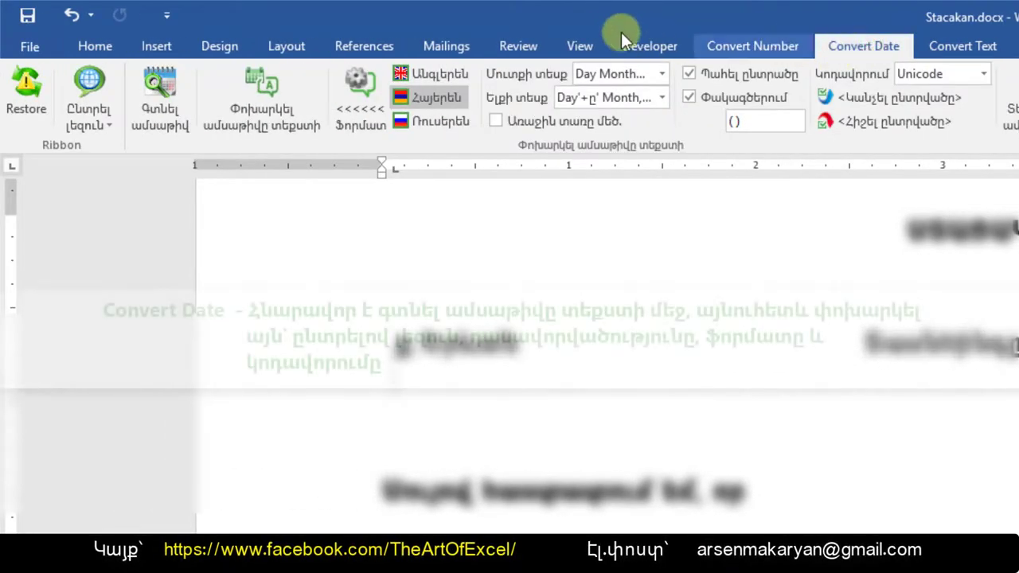
left_click(102, 123)
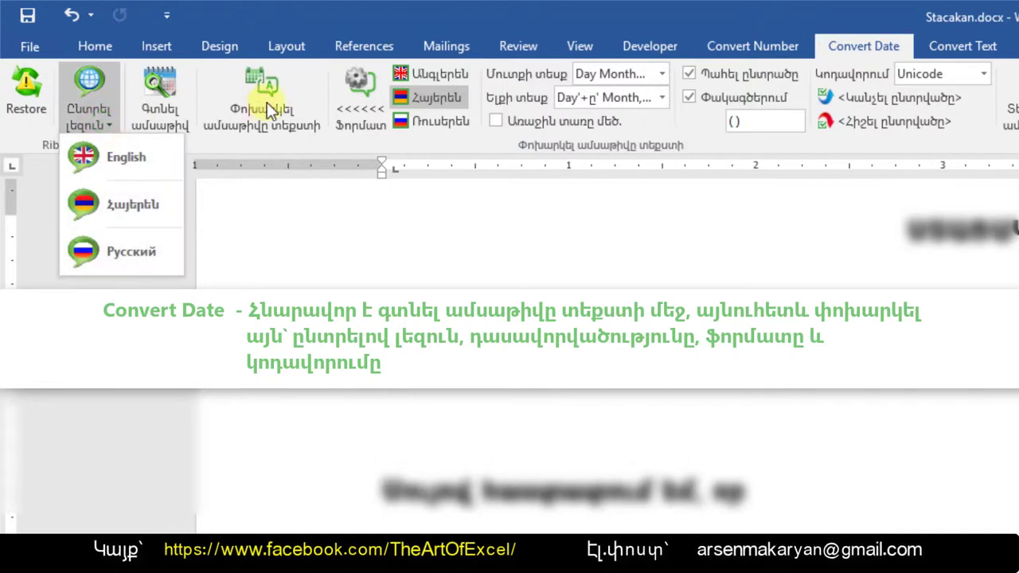
left_click(607, 123)
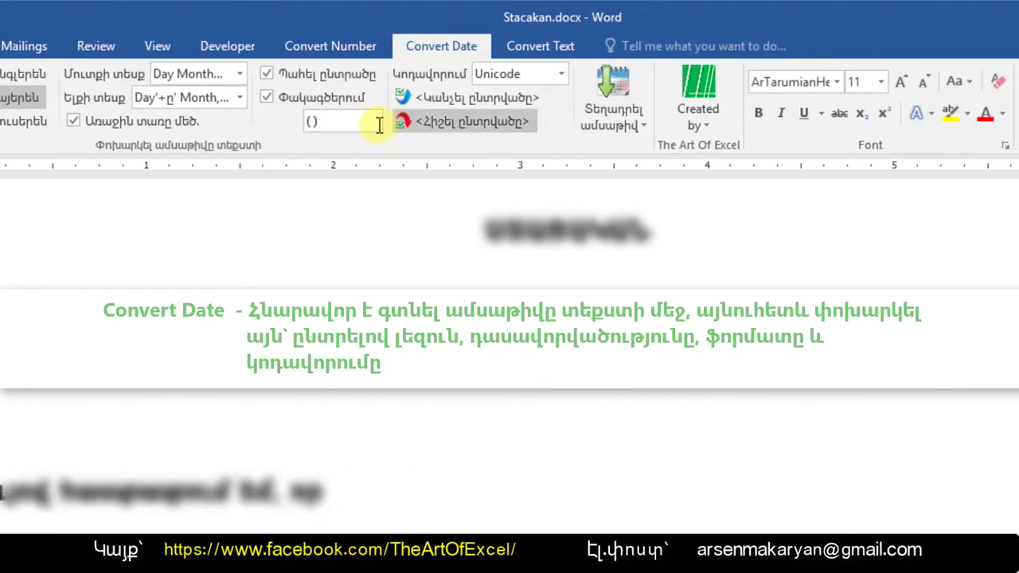
double_click(358, 120)
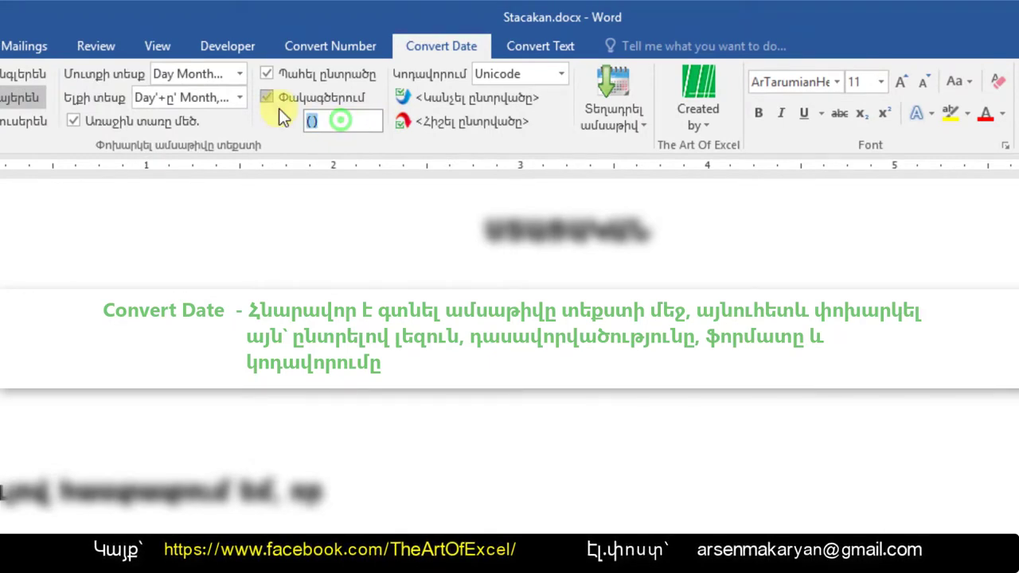
type("{}")
left_click(545, 75)
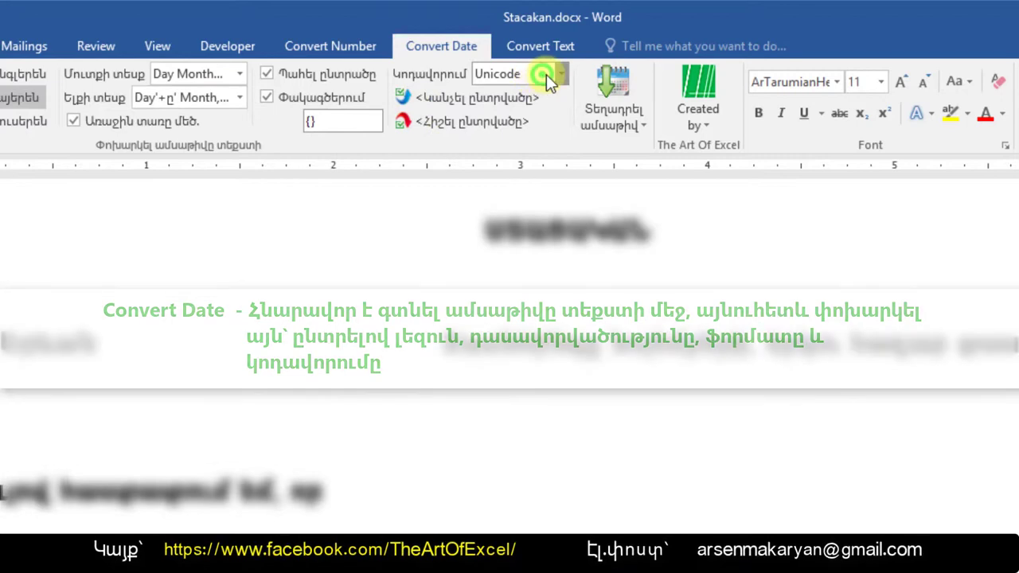
left_click(608, 121)
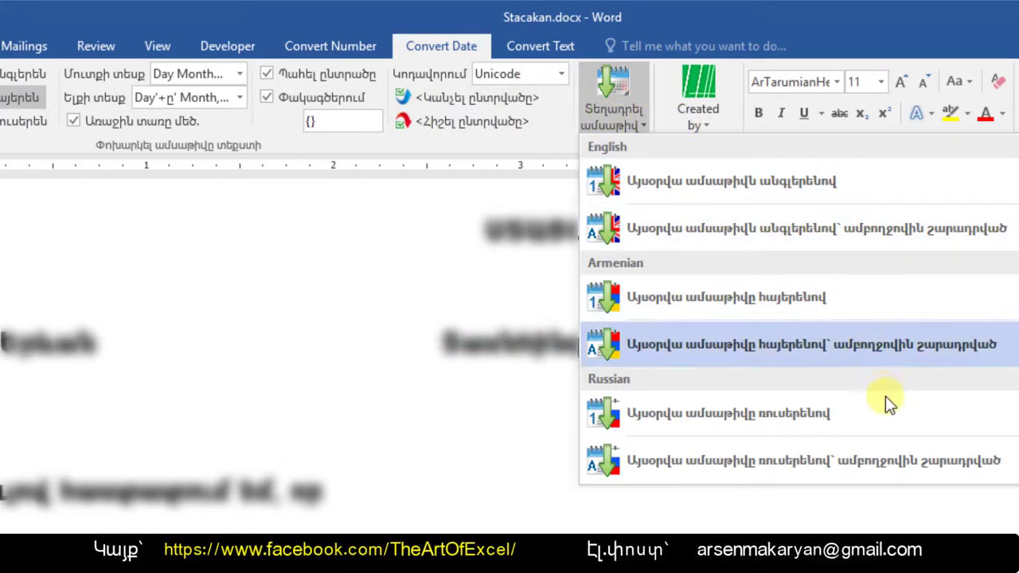
left_click(738, 111)
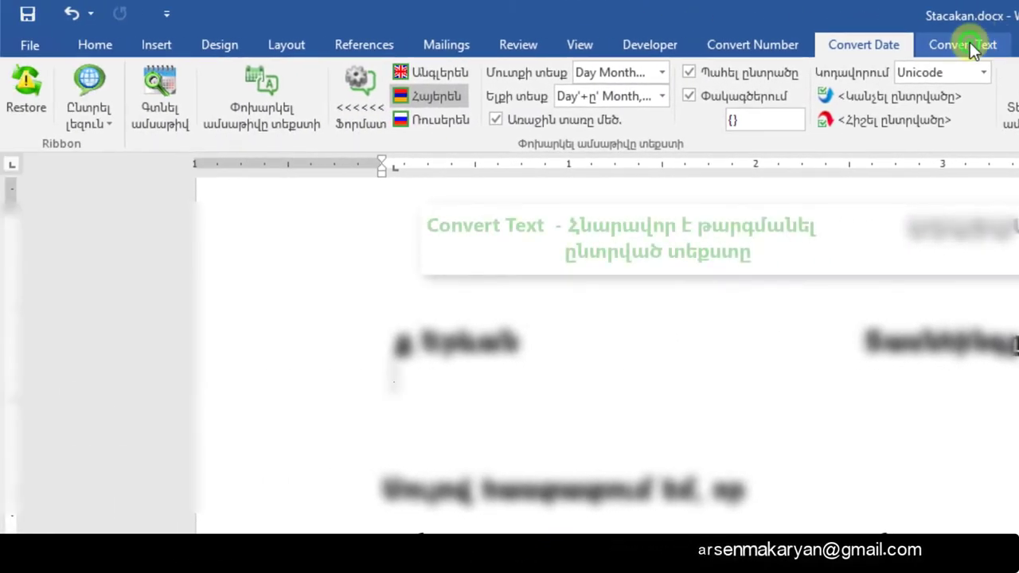
- On ConvertBox's Convert Text tab, set translation from English to Armenian
left_click(970, 43)
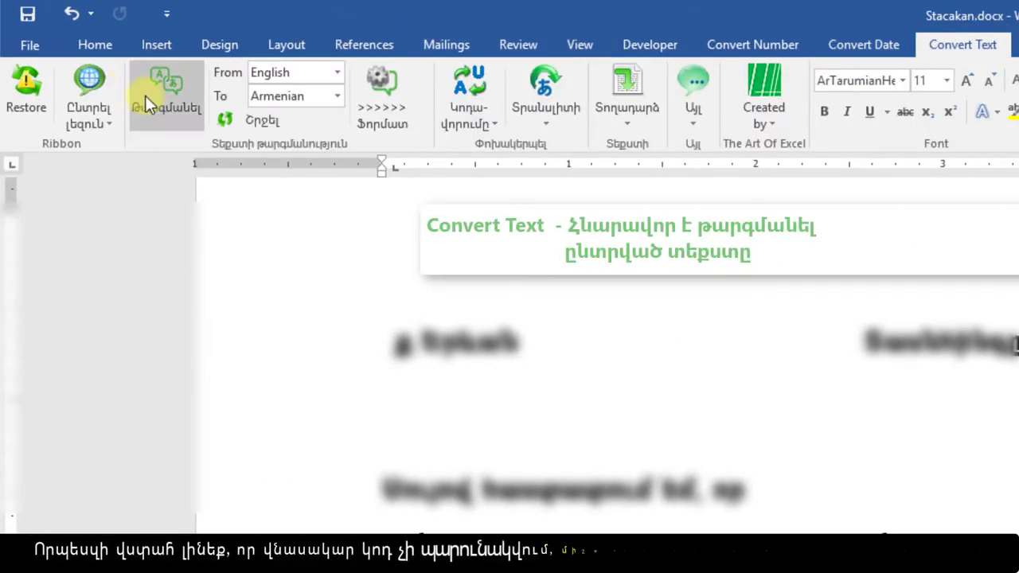
left_click(337, 78)
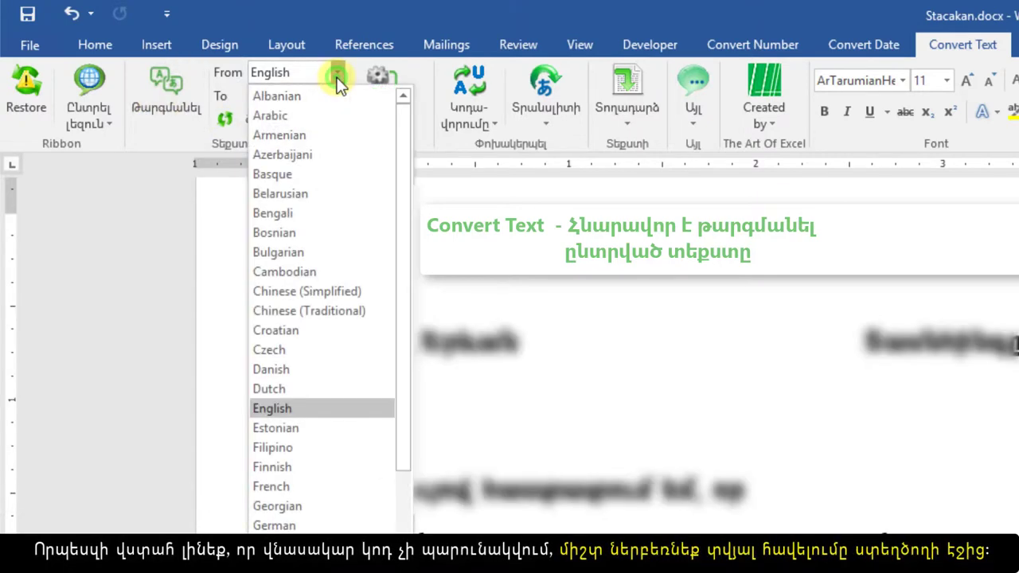
left_click(337, 79)
left_click(336, 96)
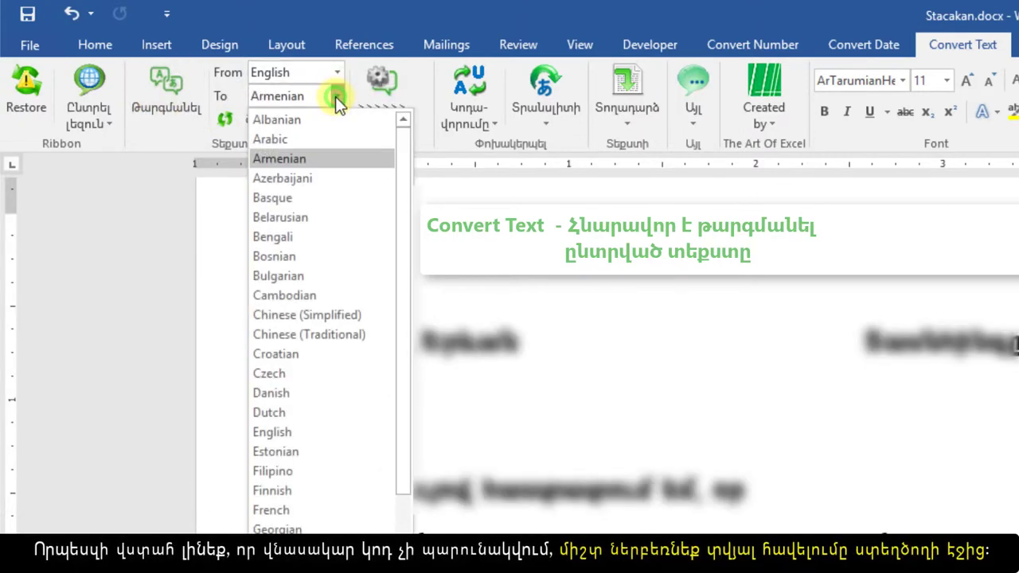
left_click(336, 96)
- Show the extra format options and turn on Keep selection and In brackets
left_click(382, 118)
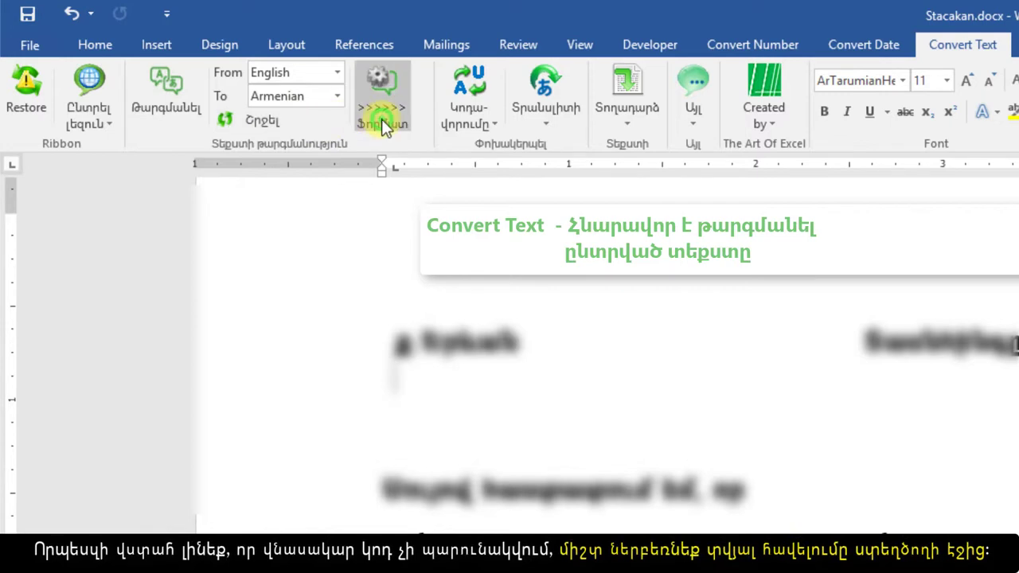
left_click(462, 72)
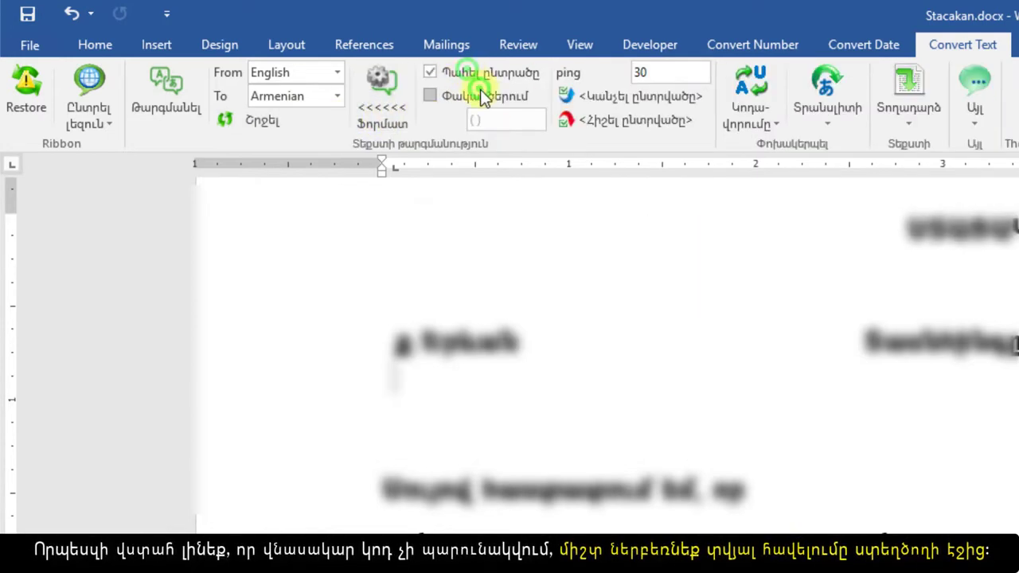
left_click(477, 96)
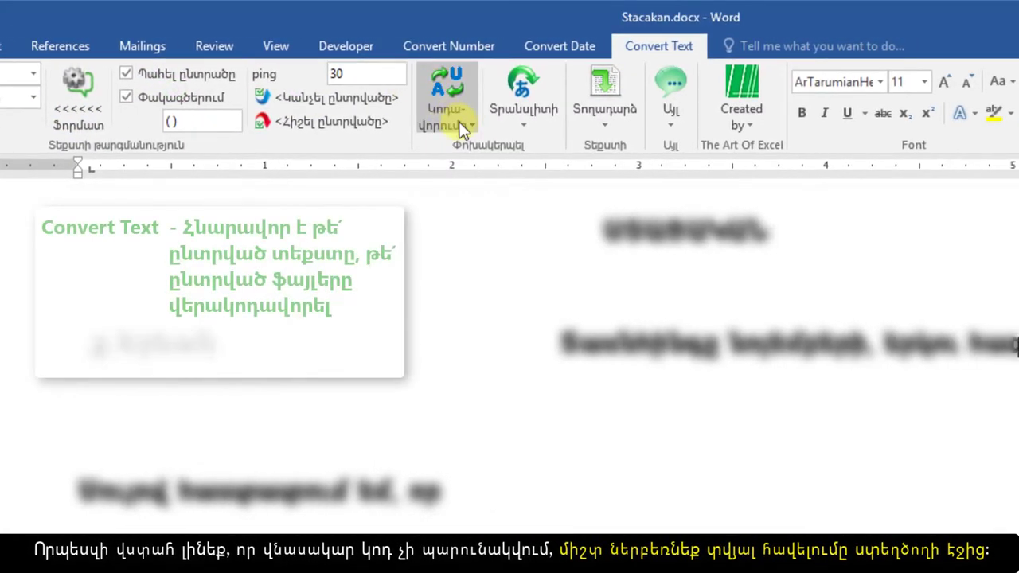
left_click(461, 123)
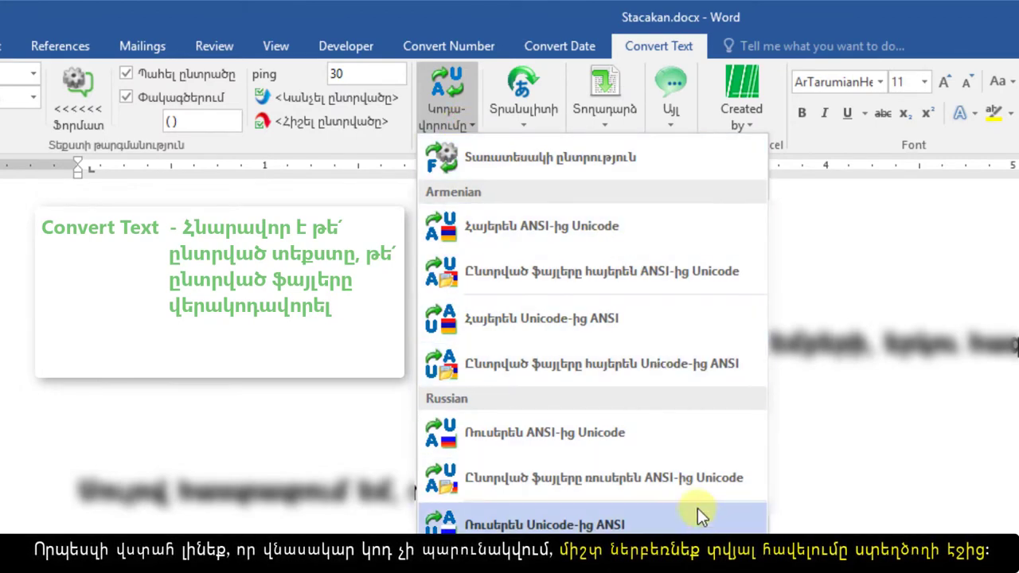
left_click(524, 126)
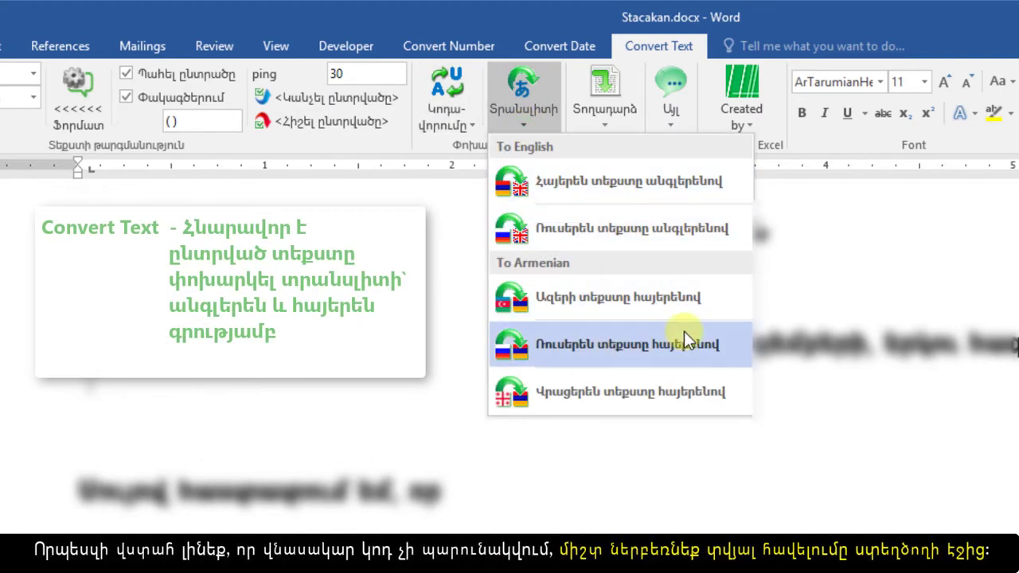
left_click(609, 118)
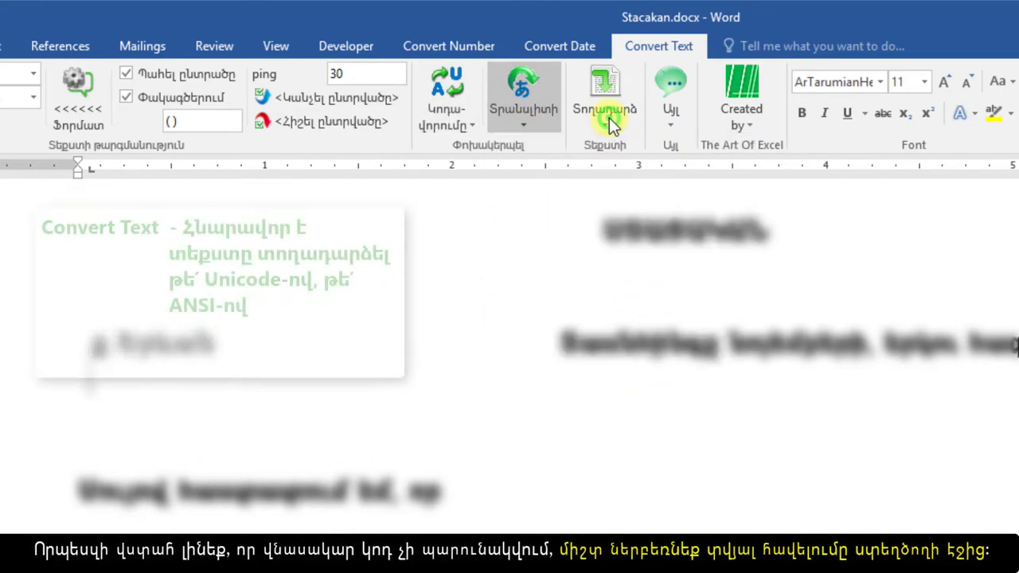
left_click(609, 117)
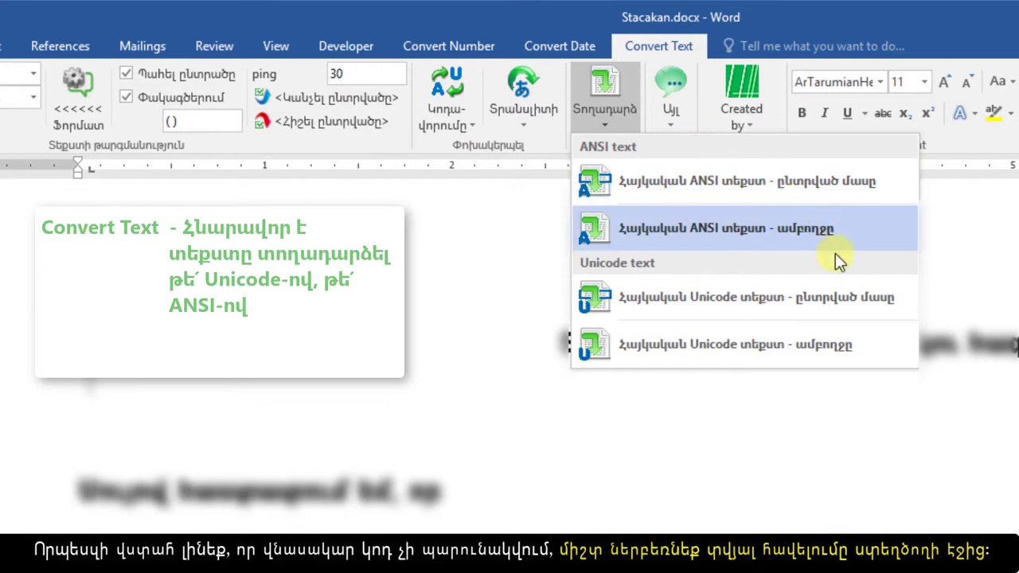
left_click(673, 118)
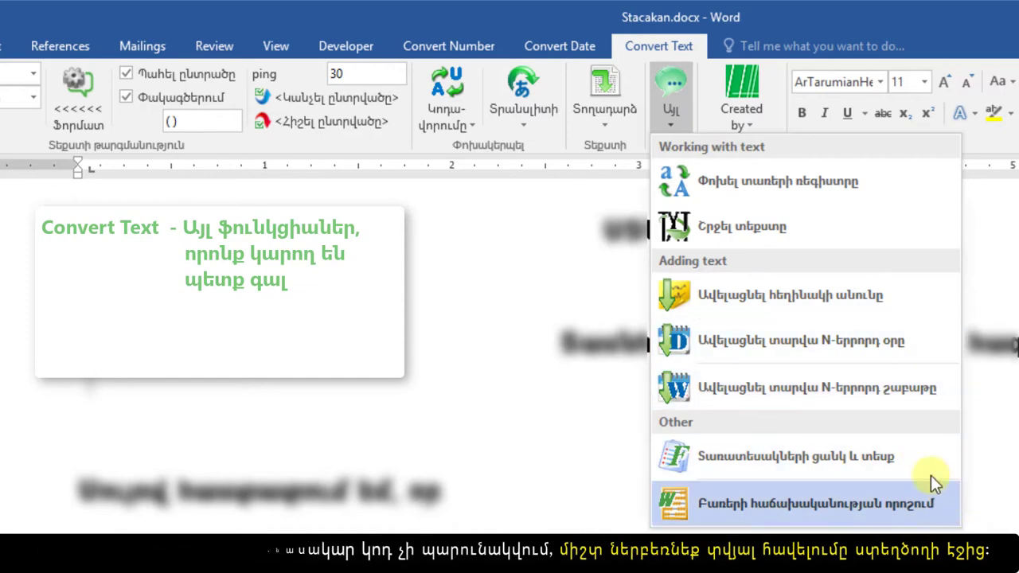
left_click(736, 115)
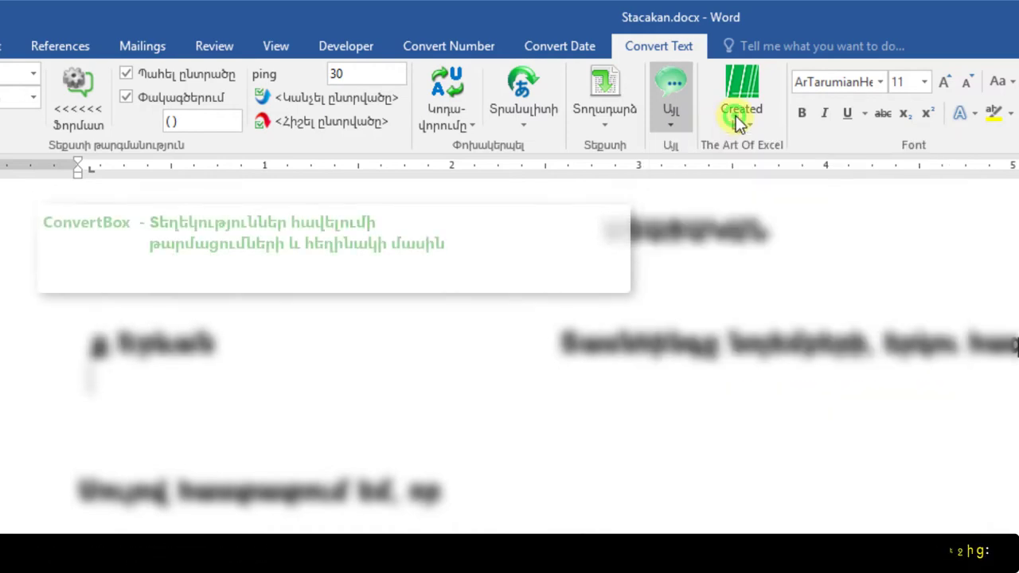